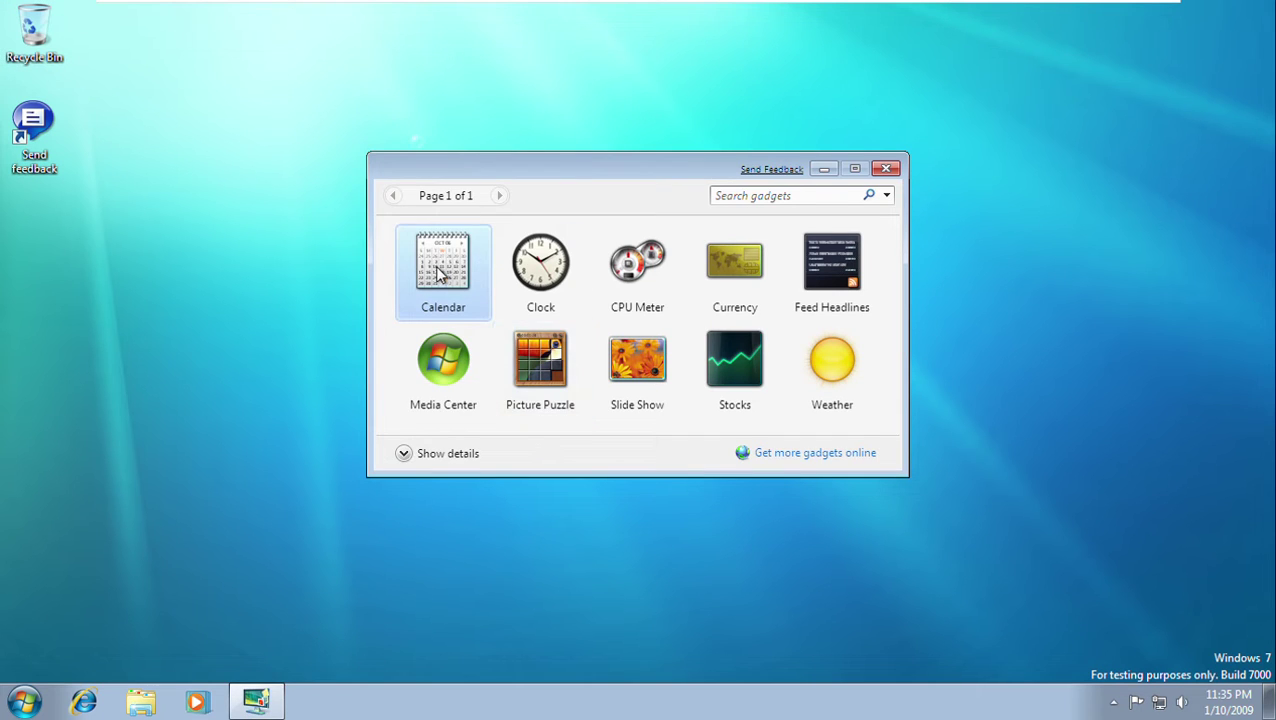
Add the Calendar and Clock gadgets to the desktop.
{"action": "left_click_drag", "start_coordinate": [437, 276], "coordinate": [1182, 120]}
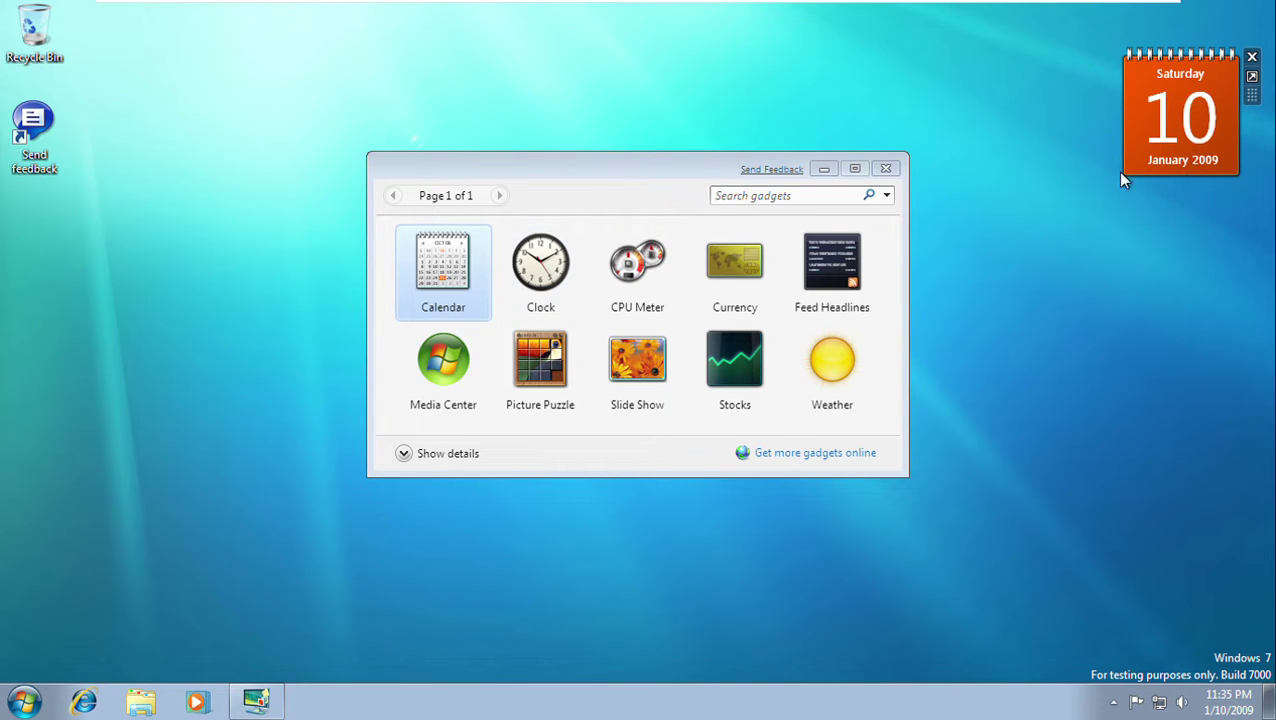
{"action": "left_click_drag", "start_coordinate": [540, 265], "coordinate": [947, 300]}
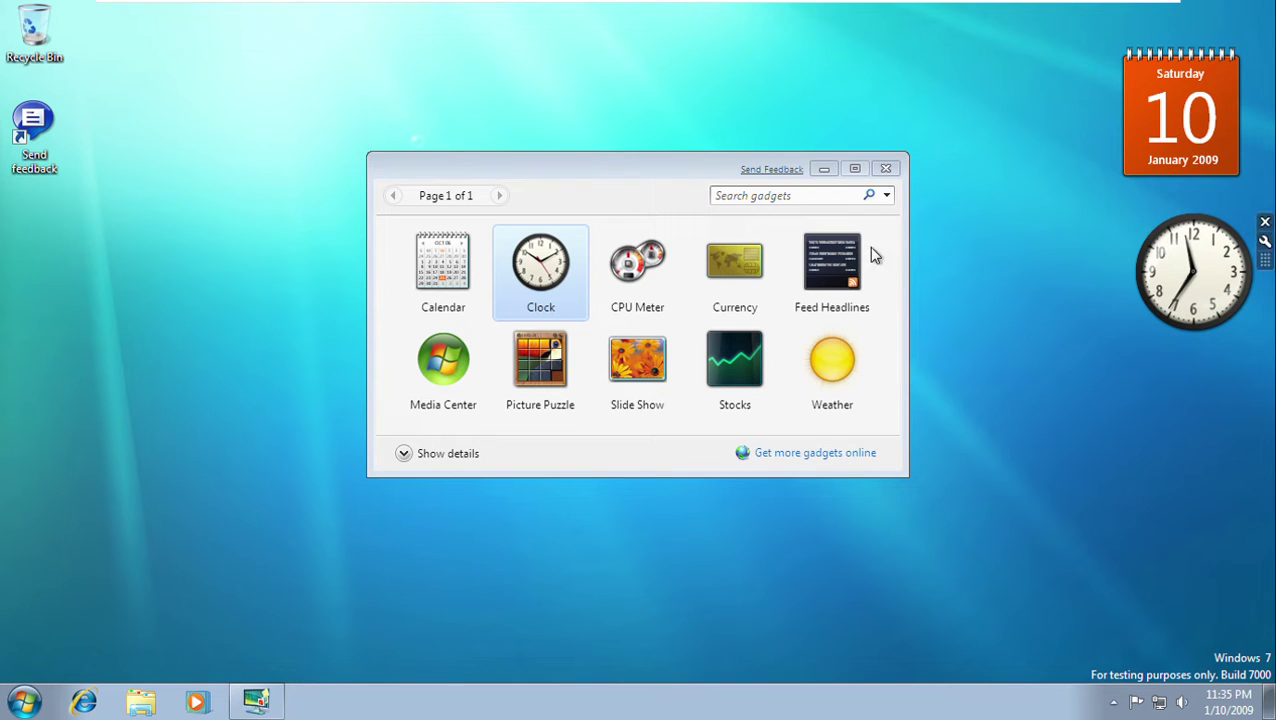
Open the Clock gadget's options and browse the clock faces through to the eighth one.
{"action": "mouse_move", "coordinate": [1262, 258]}
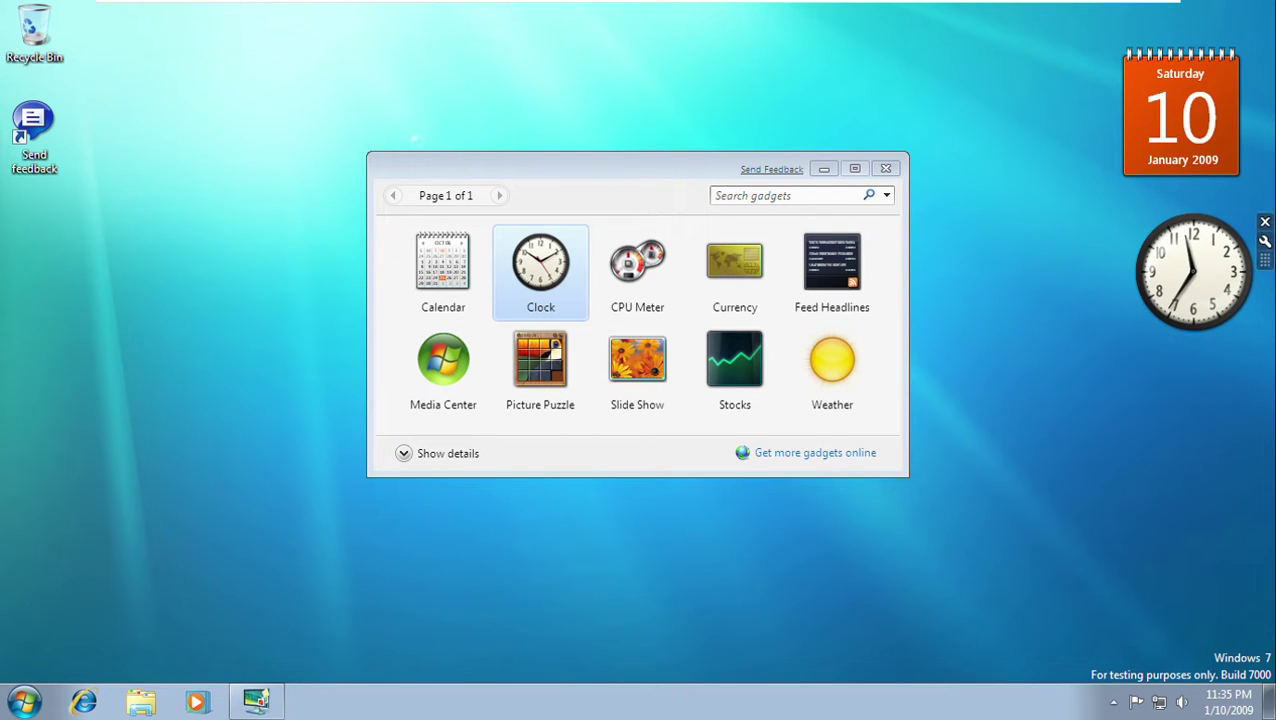
{"action": "left_click", "coordinate": [1264, 244]}
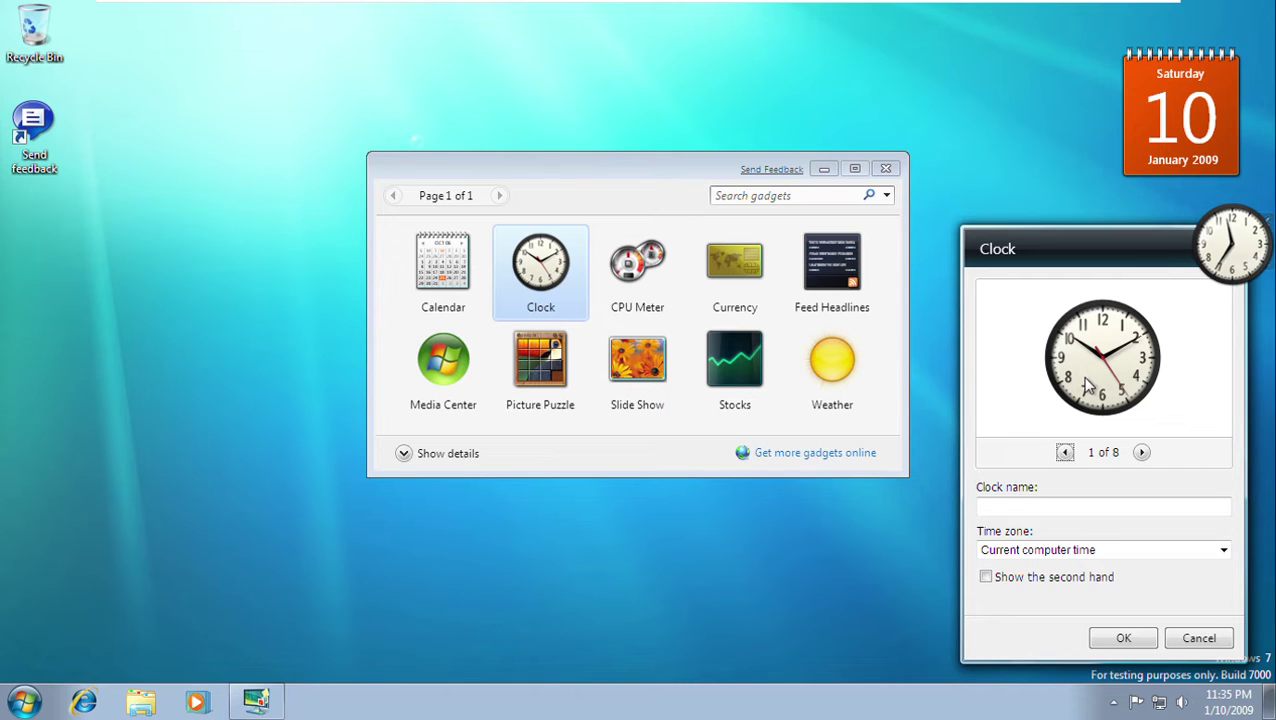
{"action": "left_click", "coordinate": [1141, 453]}
{"action": "left_click", "coordinate": [1141, 453]}
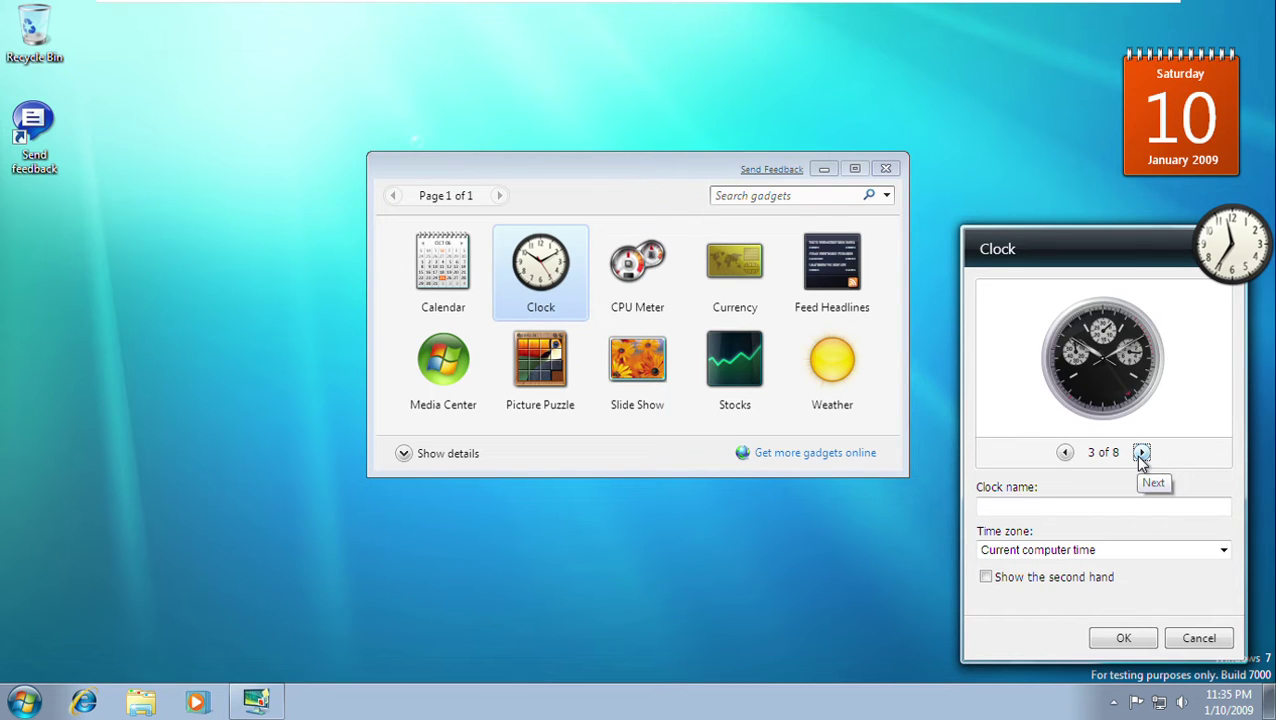
{"action": "left_click", "coordinate": [1141, 453]}
{"action": "left_click", "coordinate": [1141, 453]}
{"action": "left_click", "coordinate": [1141, 453]}
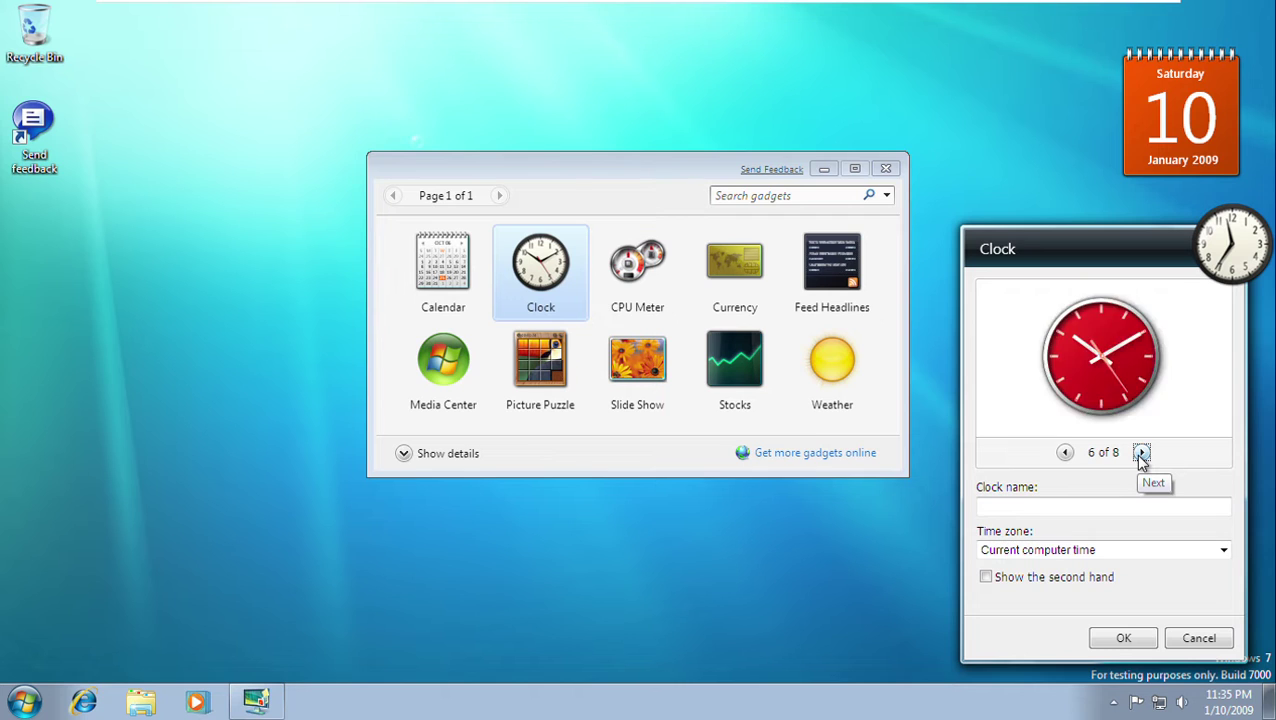
{"action": "left_click", "coordinate": [1141, 453]}
{"action": "left_click", "coordinate": [1141, 453]}
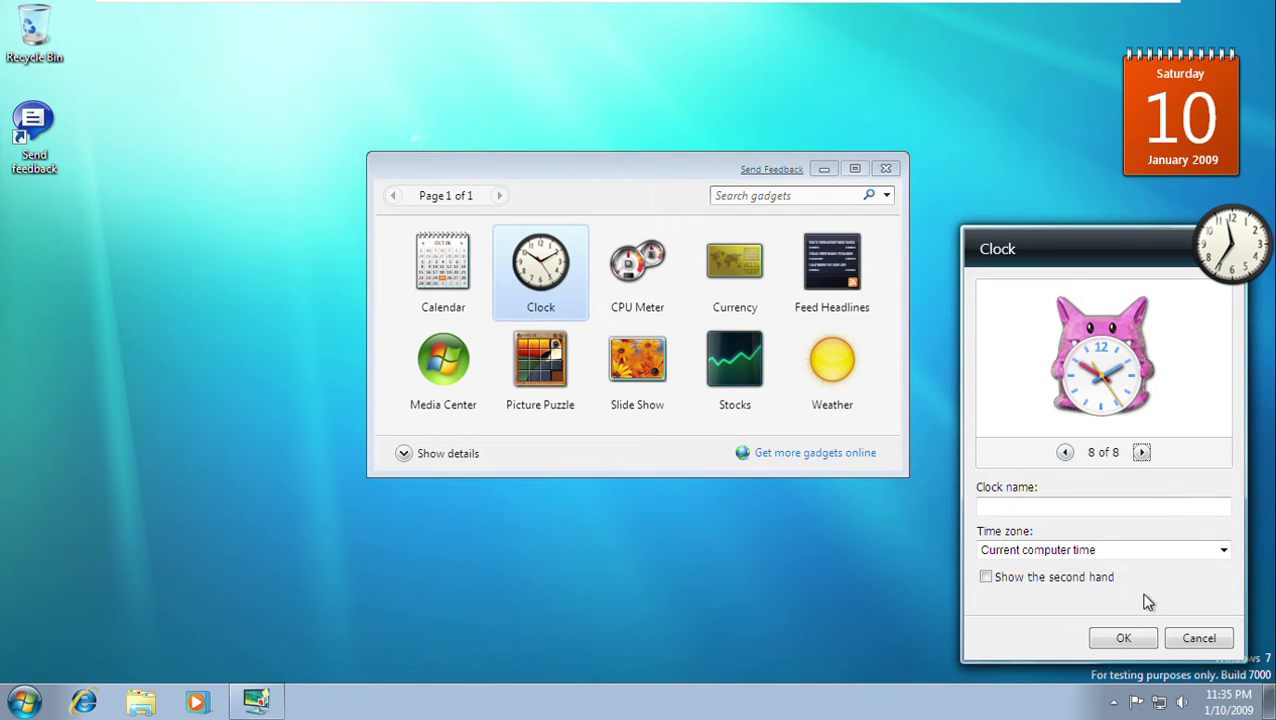
Enable the second hand on the Clock gadget, go back to the first clock face, and apply the options.
{"action": "left_click", "coordinate": [1092, 585]}
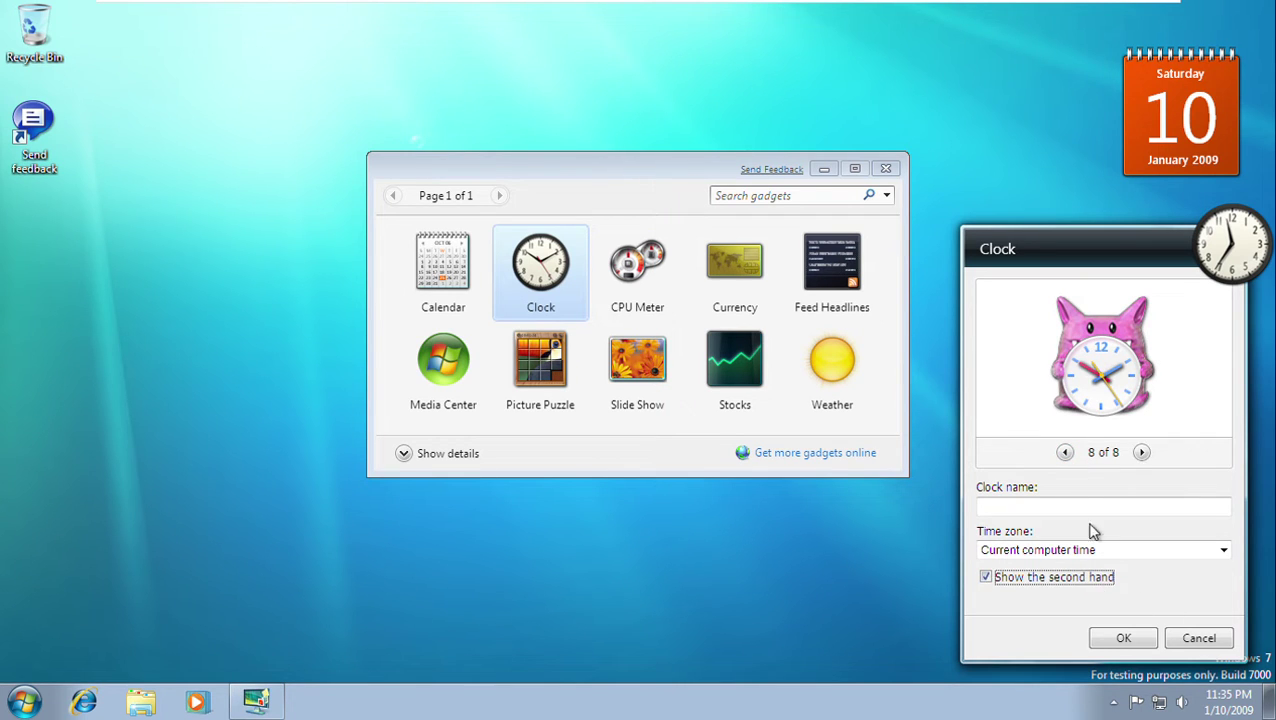
{"action": "left_click", "coordinate": [1065, 453]}
{"action": "left_click", "coordinate": [1065, 453]}
{"action": "left_click", "coordinate": [1065, 453]}
{"action": "left_click", "coordinate": [1065, 453]}
{"action": "left_click", "coordinate": [1065, 453]}
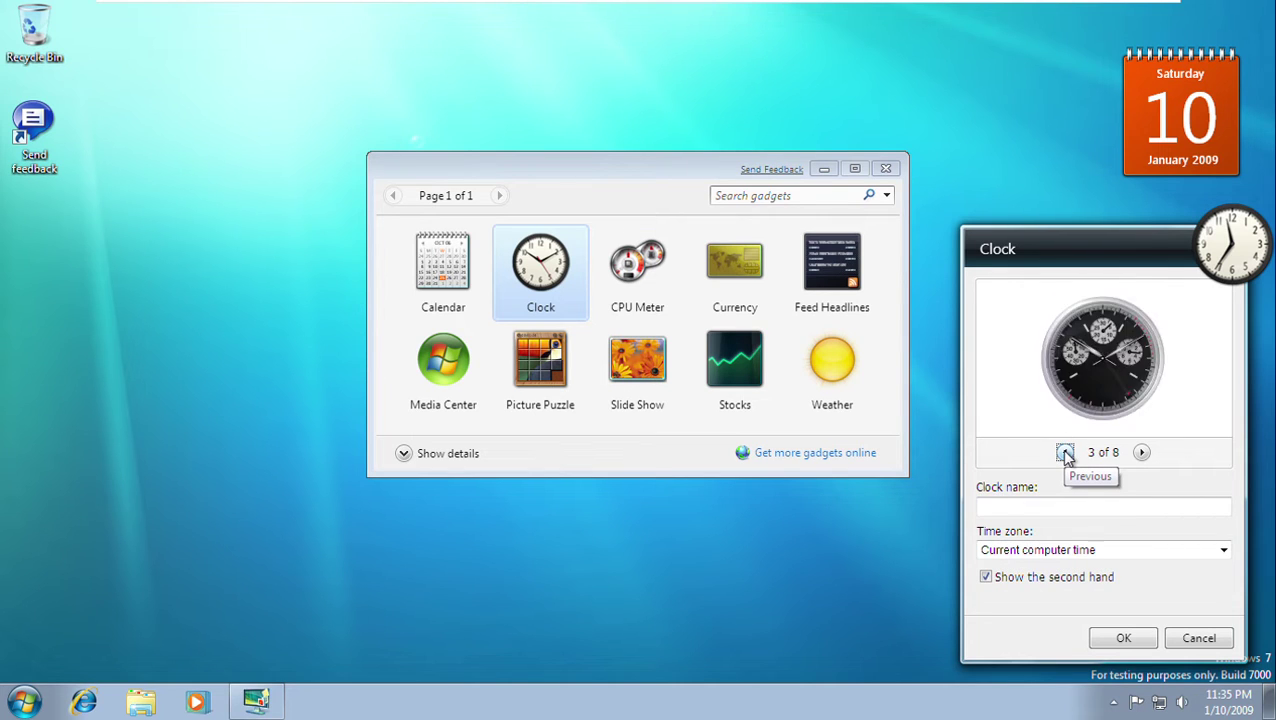
{"action": "left_click", "coordinate": [1065, 453]}
{"action": "left_click", "coordinate": [1065, 453]}
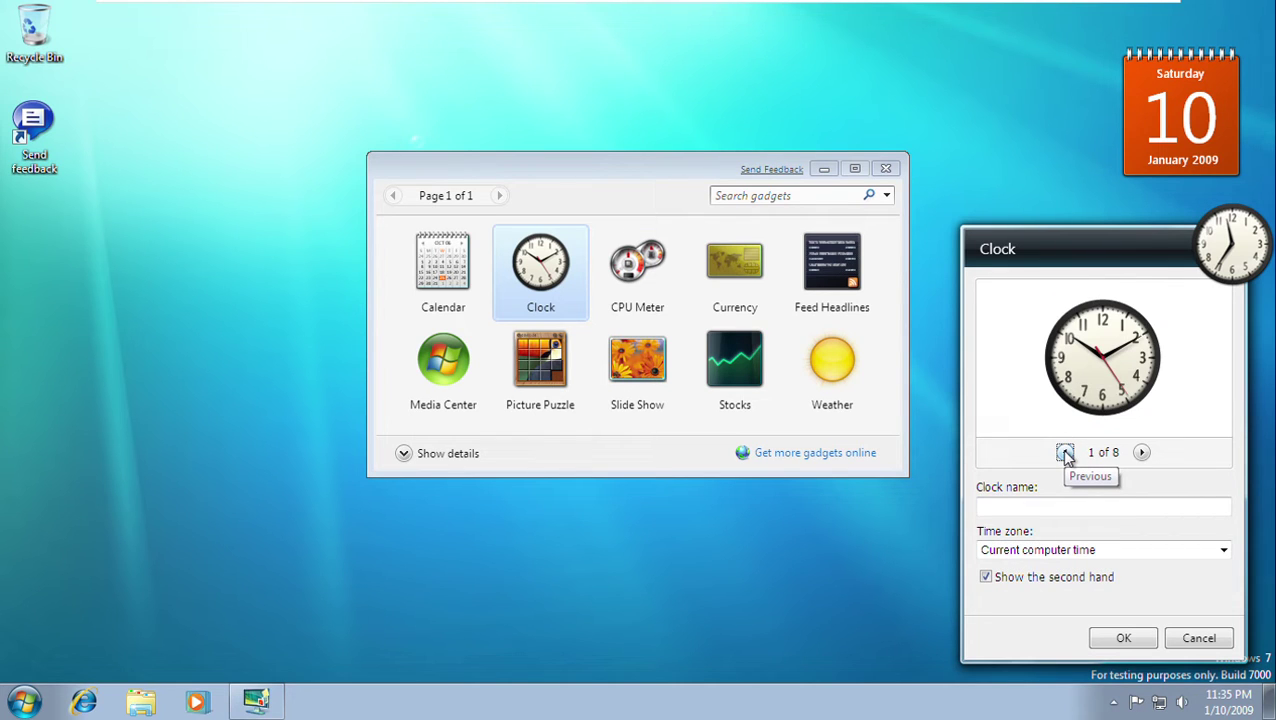
{"action": "left_click", "coordinate": [1143, 639]}
{"action": "mouse_move", "coordinate": [1205, 286]}
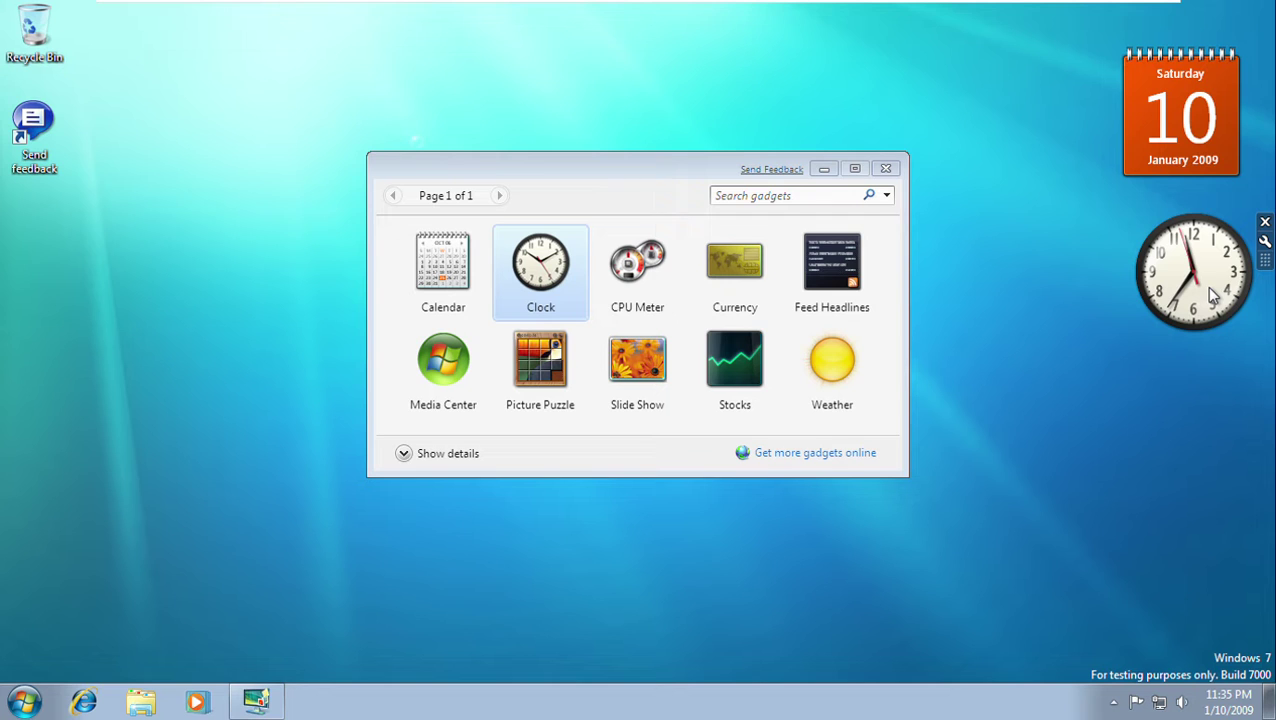
Turn off the second hand in the Clock gadget's options and apply the change.
{"action": "left_click", "coordinate": [1263, 244]}
{"action": "left_click", "coordinate": [1000, 577]}
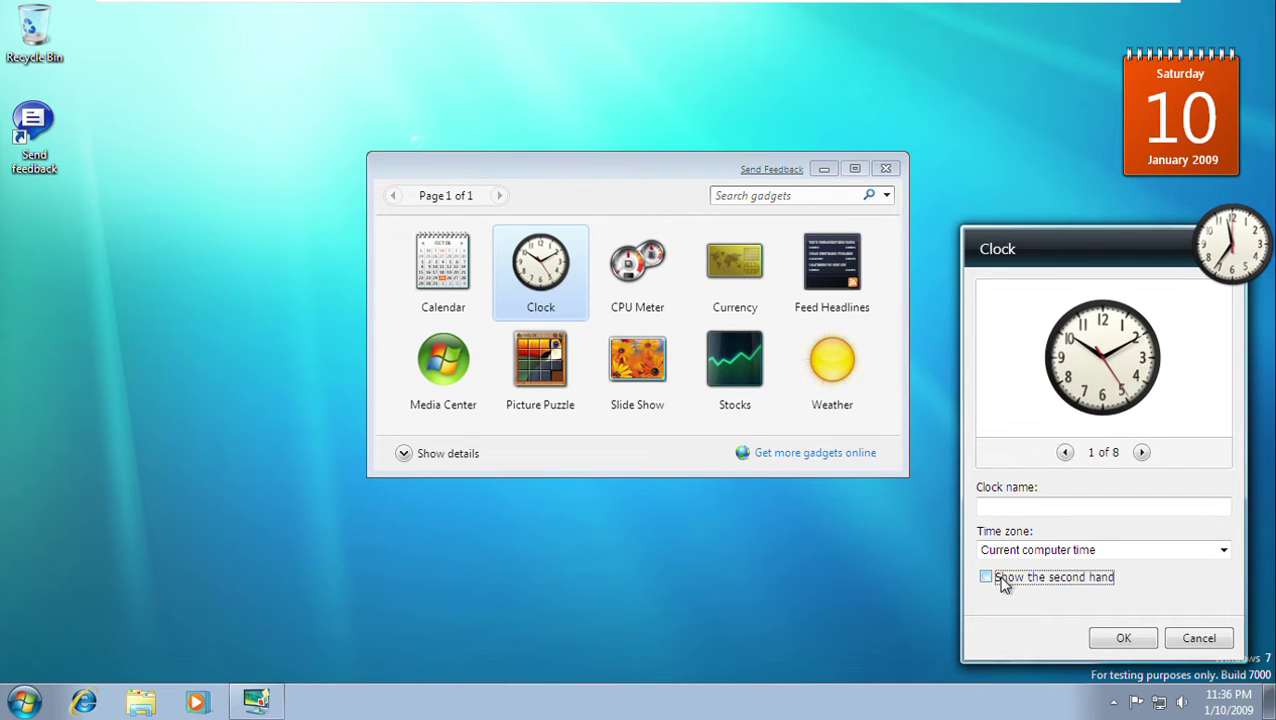
{"action": "left_click", "coordinate": [1112, 637]}
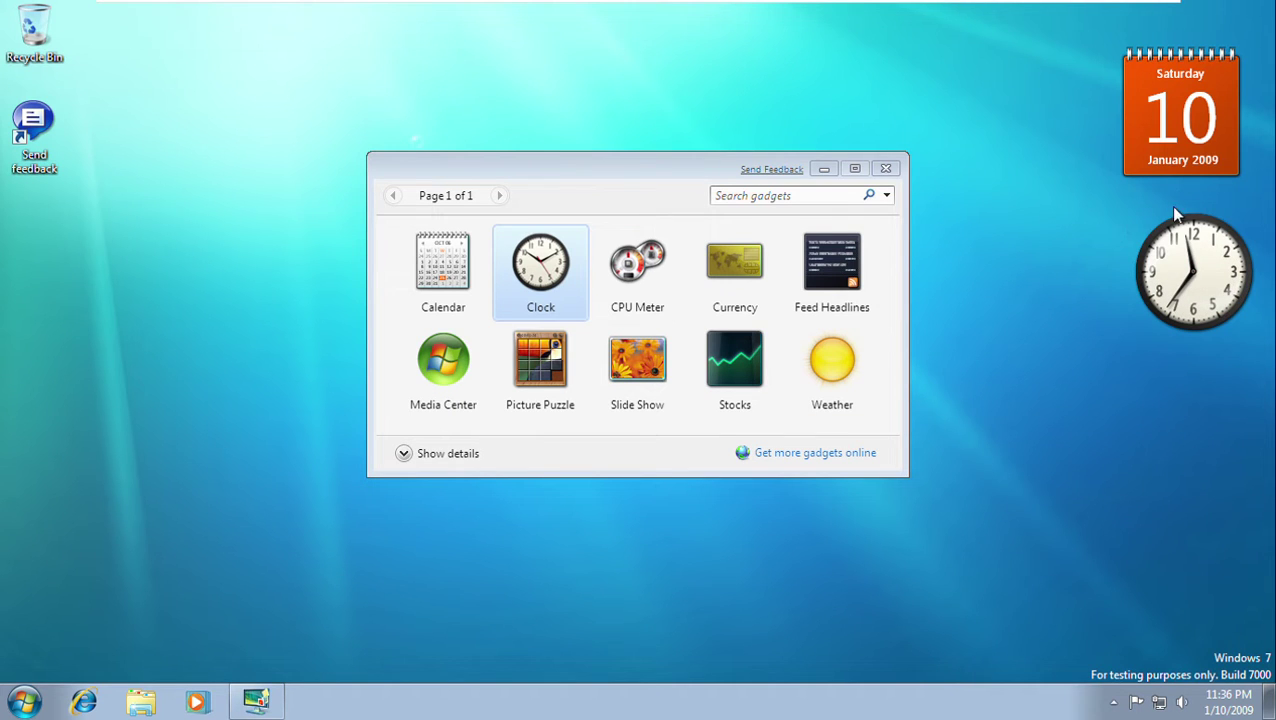
Switch the Calendar gadget to its larger size and back, and remove the Calendar and Clock gadgets from the desktop.
{"action": "left_click", "coordinate": [1249, 82]}
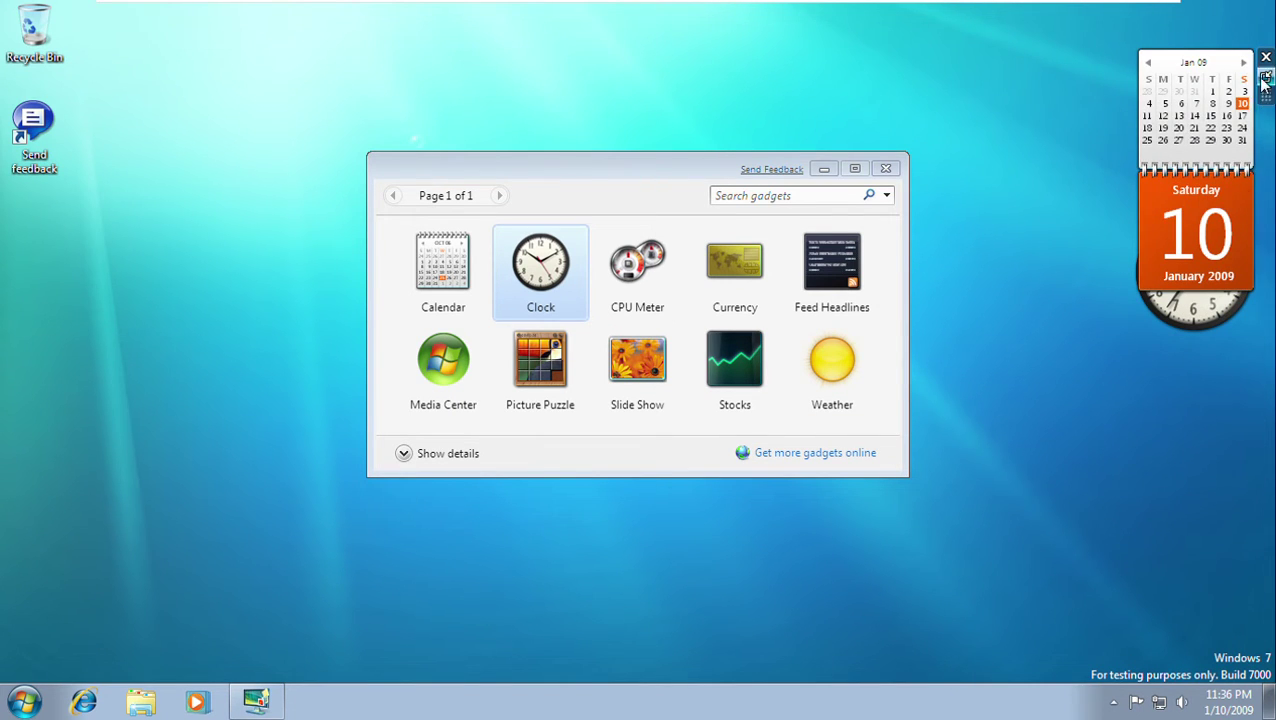
{"action": "left_click", "coordinate": [1262, 78]}
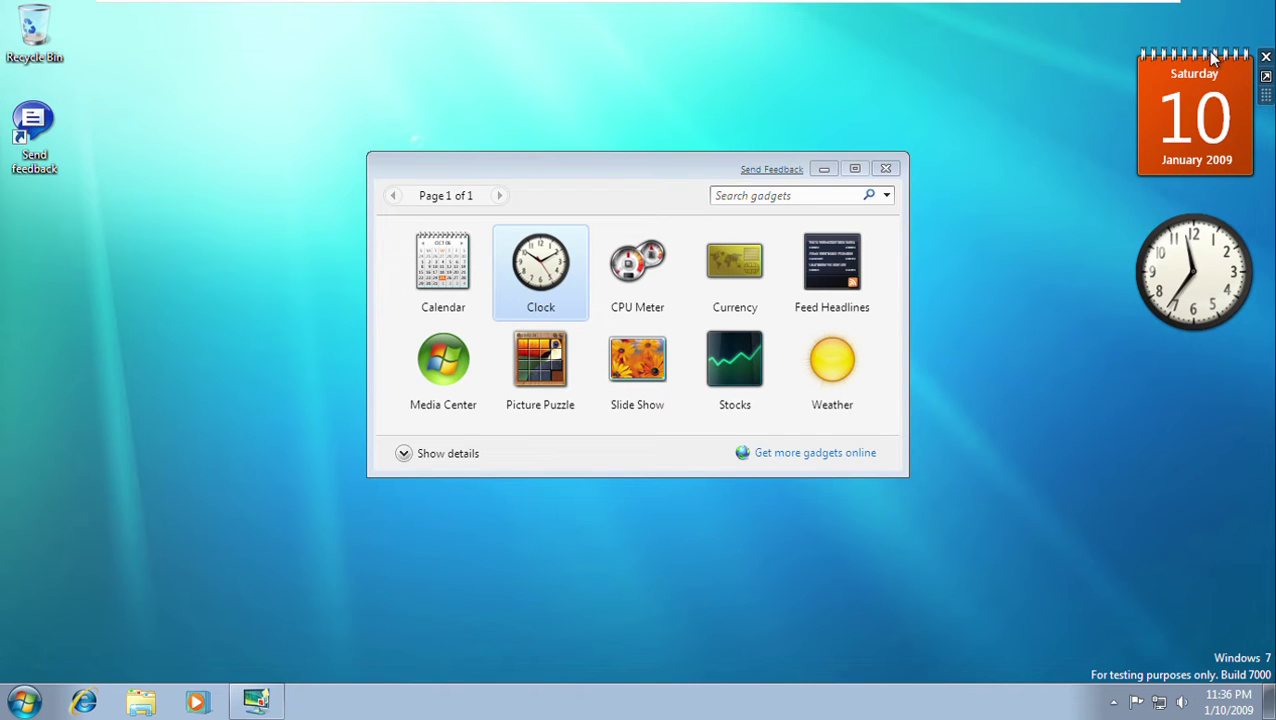
{"action": "left_click", "coordinate": [1264, 58]}
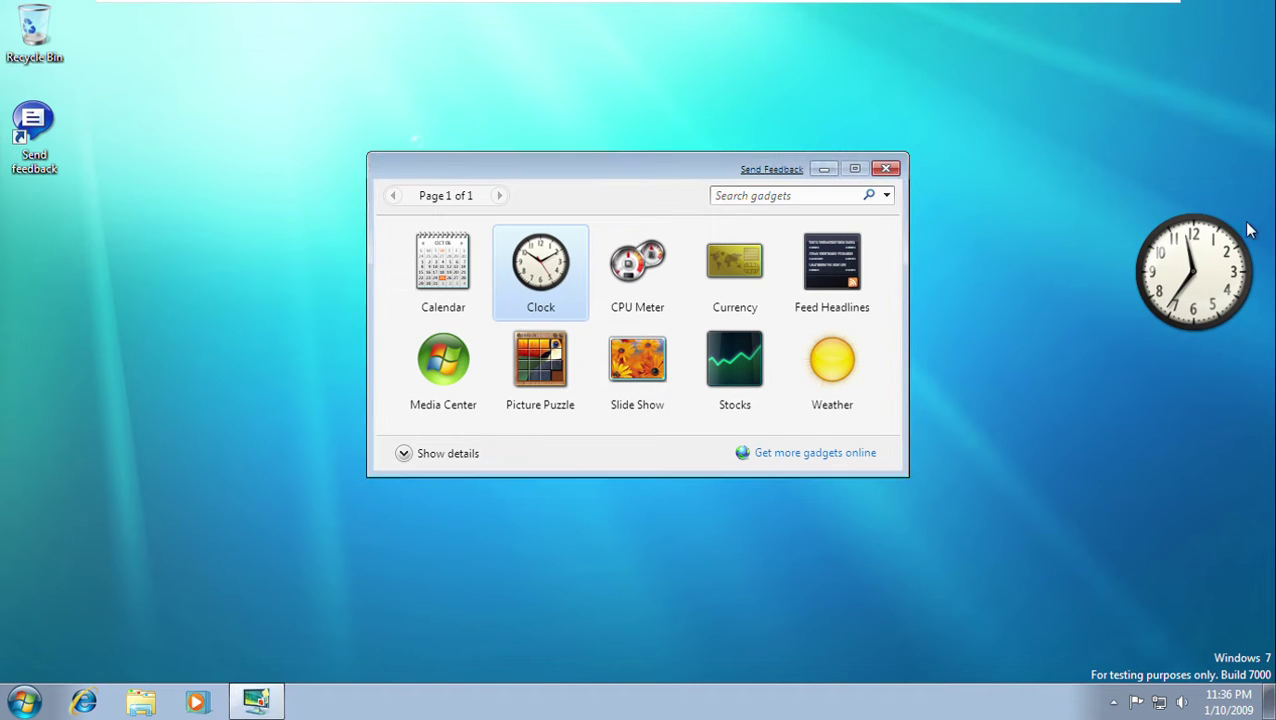
{"action": "left_click", "coordinate": [1264, 222]}
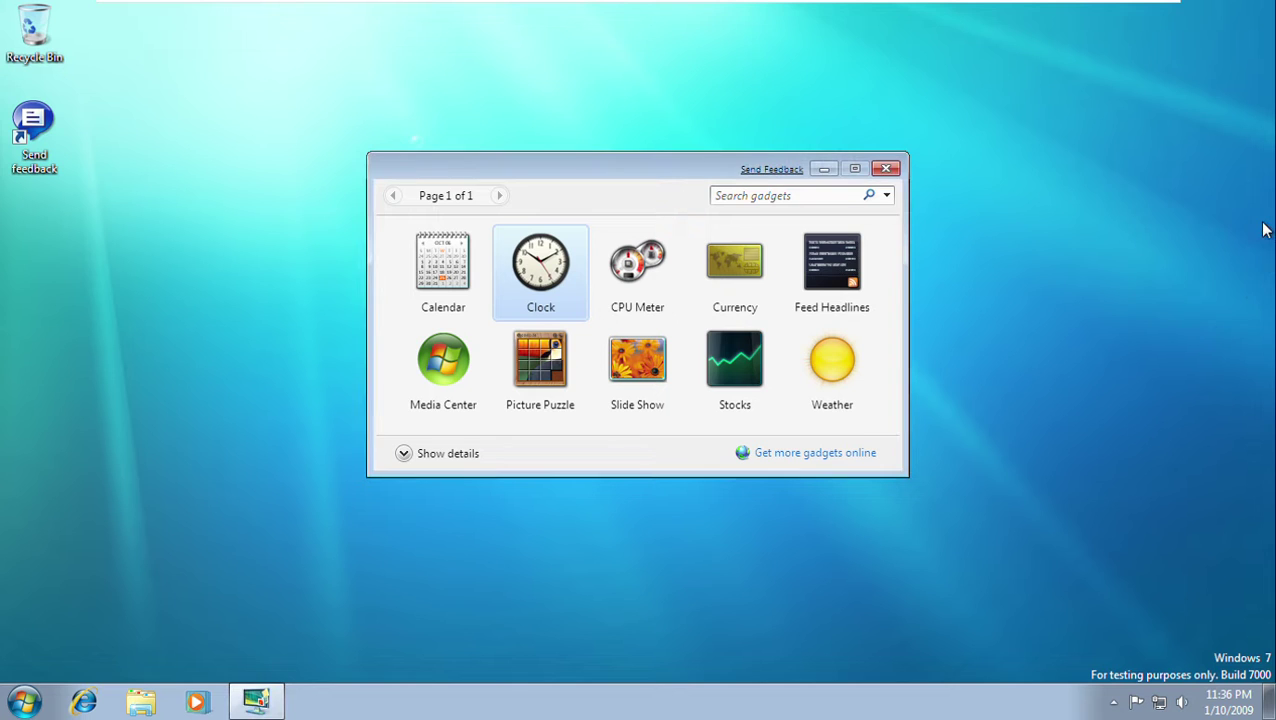
Try the CPU Meter gadget on the desktop in its larger and smaller sizes, and remove it.
{"action": "left_click_drag", "start_coordinate": [632, 264], "coordinate": [1131, 327]}
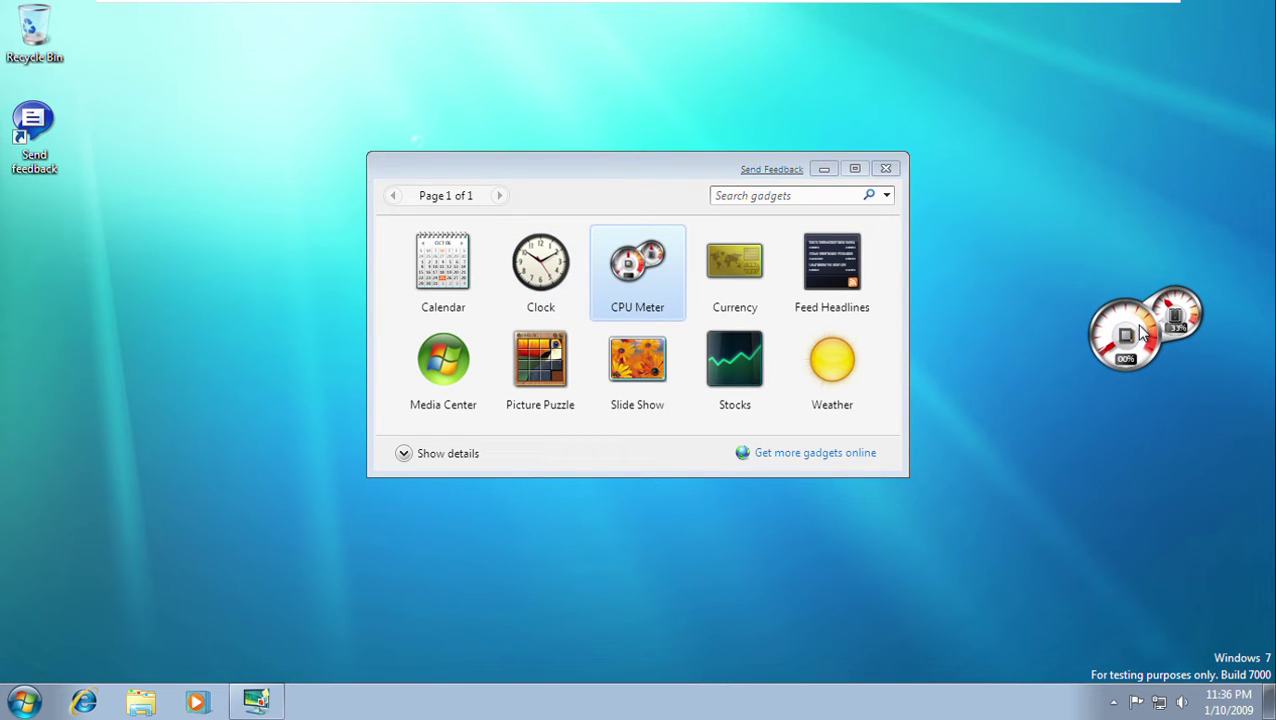
{"action": "mouse_move", "coordinate": [1212, 322]}
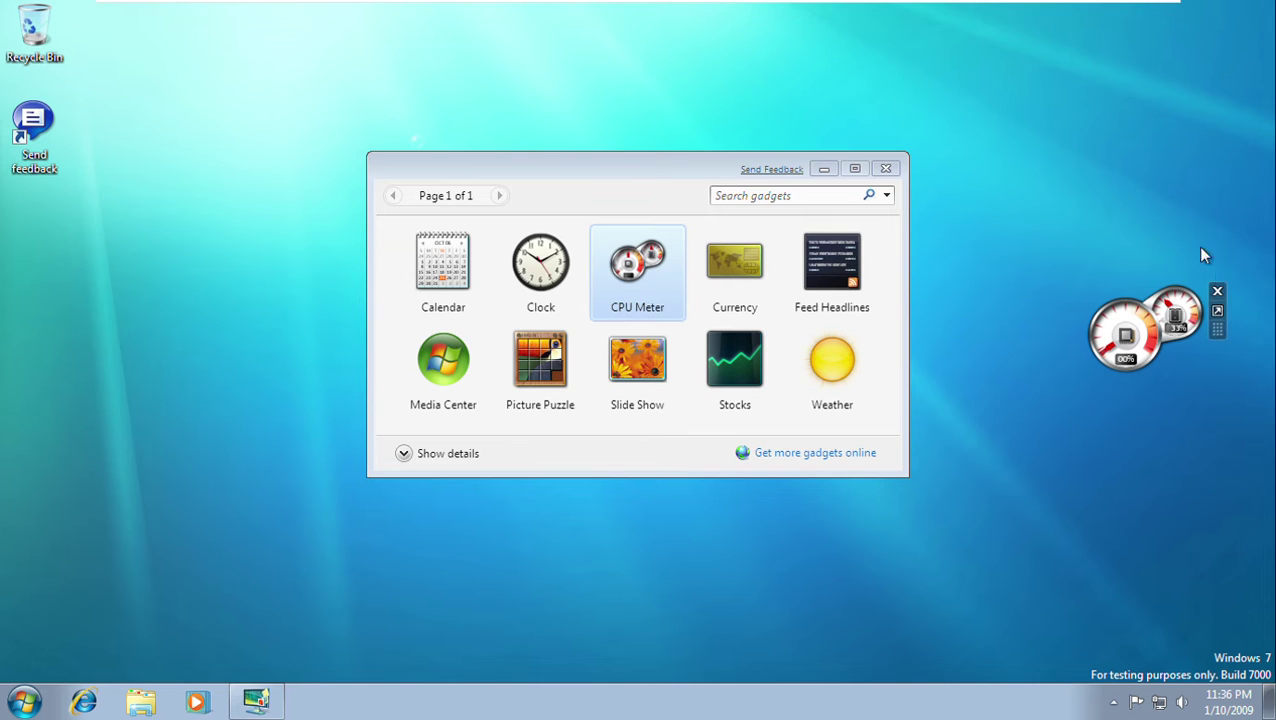
{"action": "left_click", "coordinate": [1217, 312]}
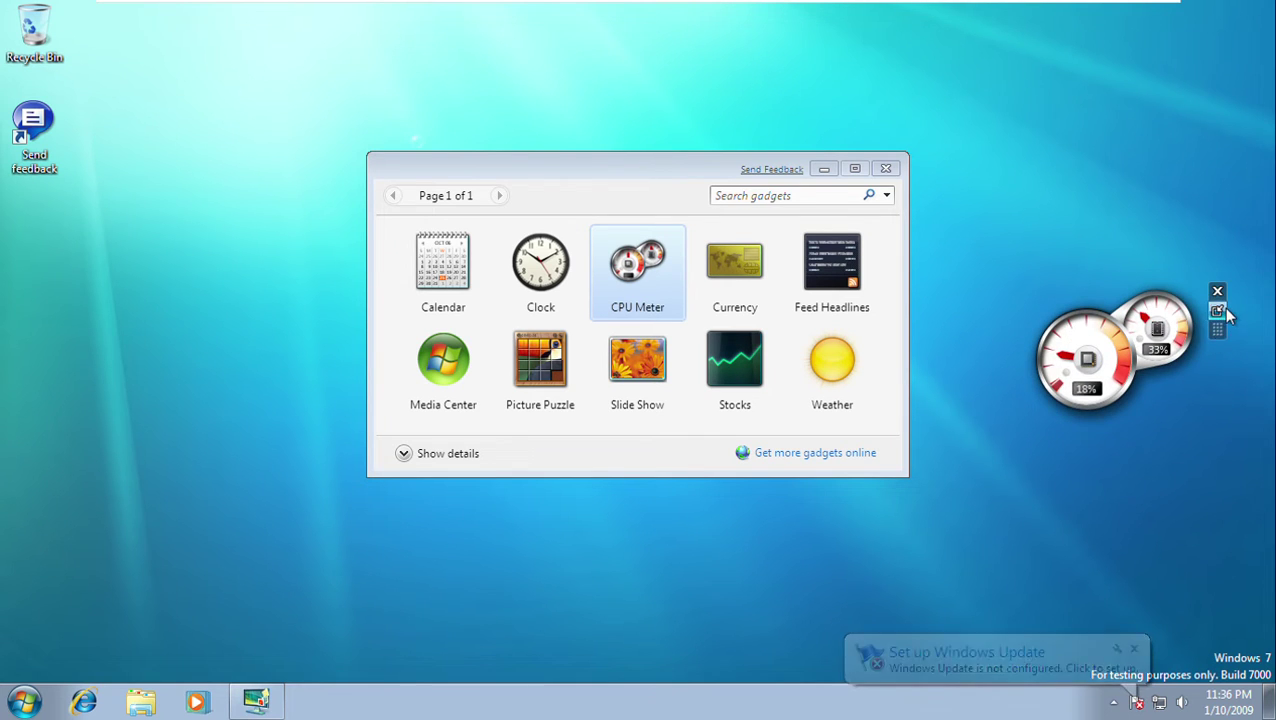
{"action": "left_click", "coordinate": [1217, 310]}
{"action": "left_click", "coordinate": [1216, 294]}
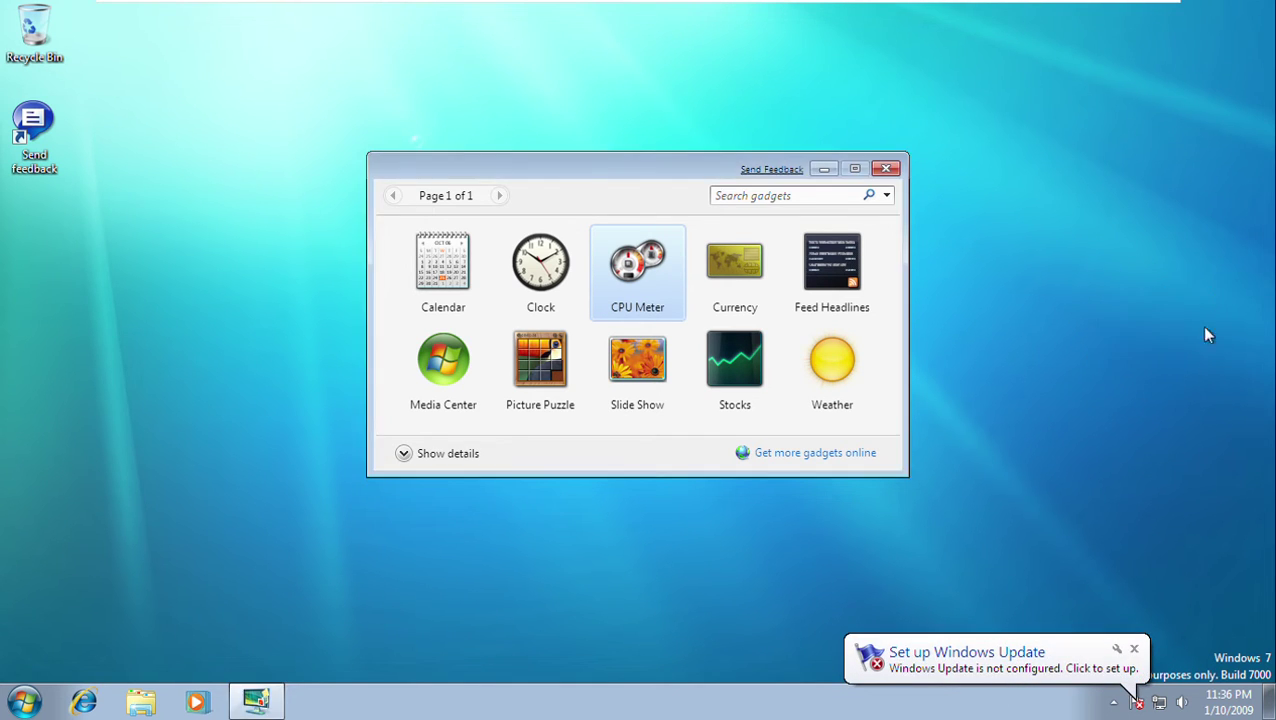
Dismiss the Windows Update and Windows Defender notifications.
{"action": "left_click", "coordinate": [1134, 649]}
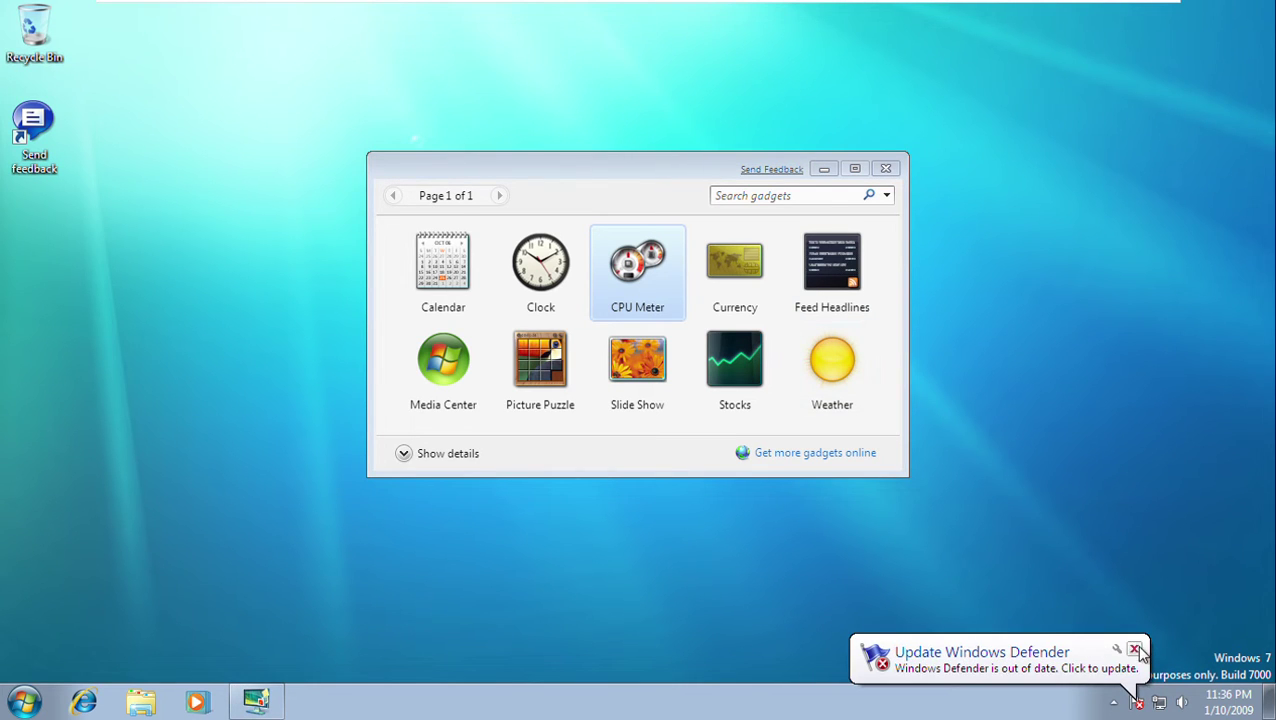
{"action": "left_click", "coordinate": [1135, 650]}
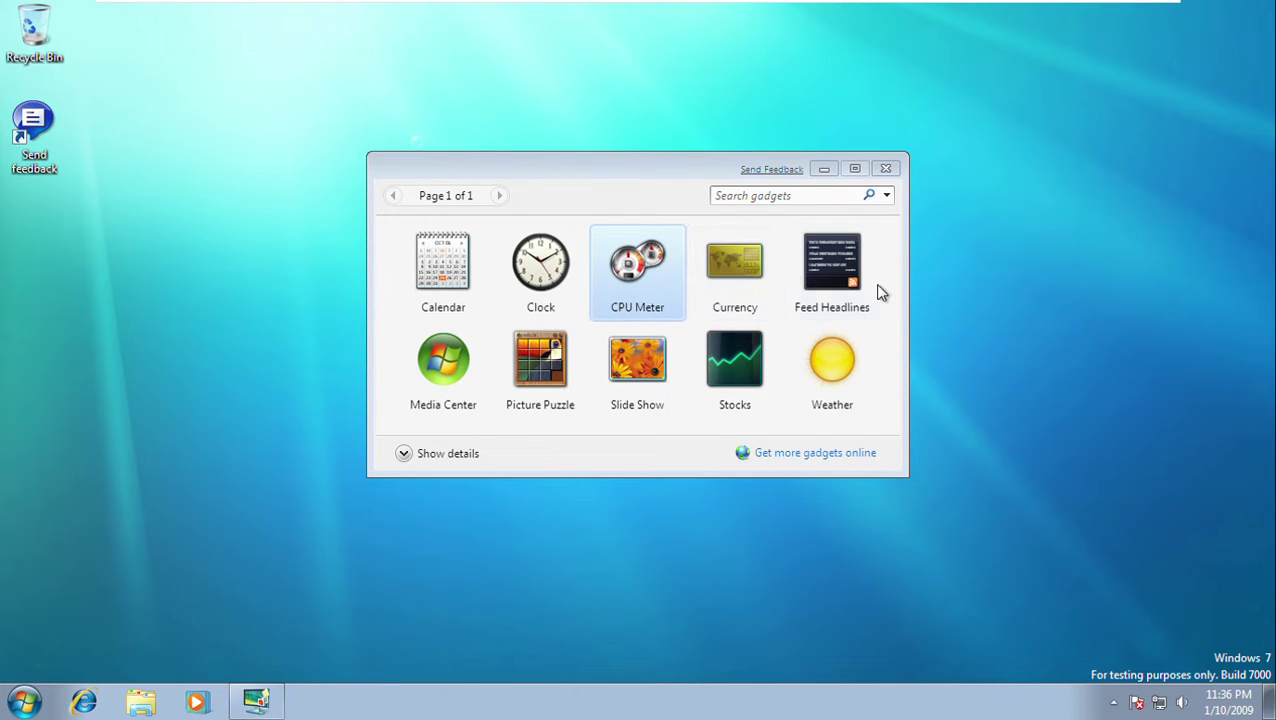
Try the Currency gadget on the desktop in its larger size, and remove it.
{"action": "left_click", "coordinate": [726, 258]}
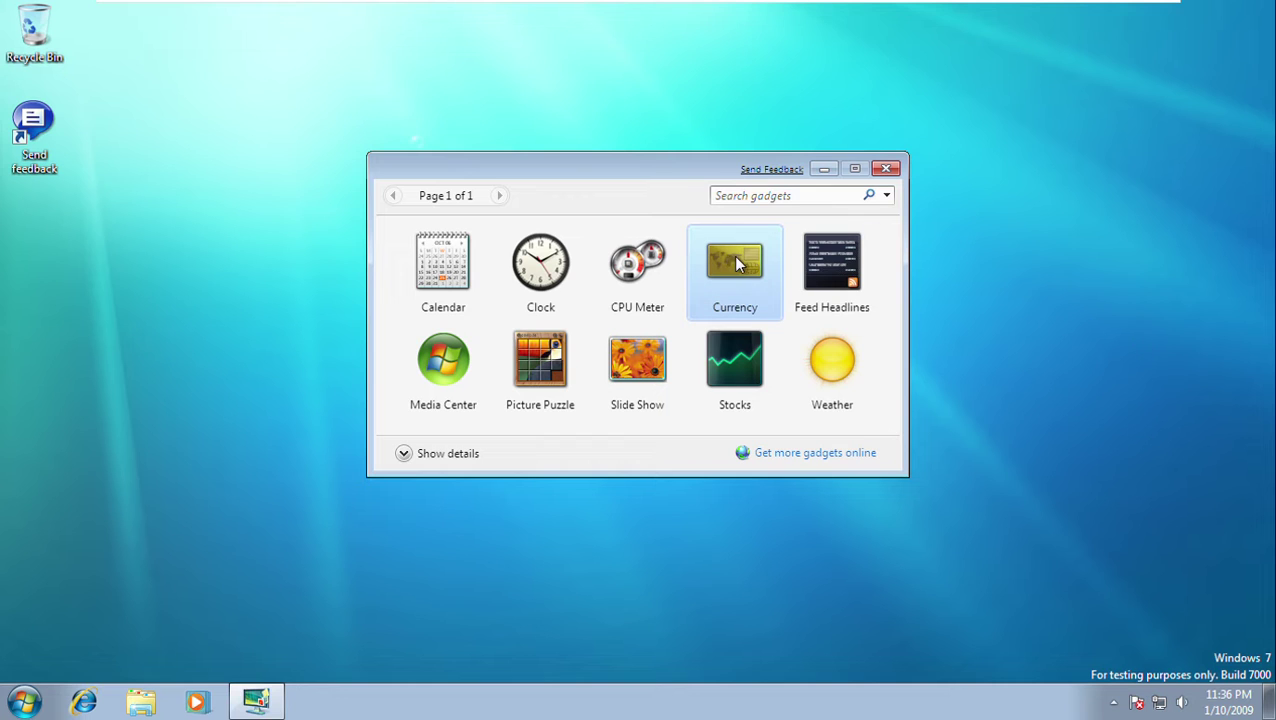
{"action": "left_click_drag", "start_coordinate": [735, 262], "coordinate": [1222, 390]}
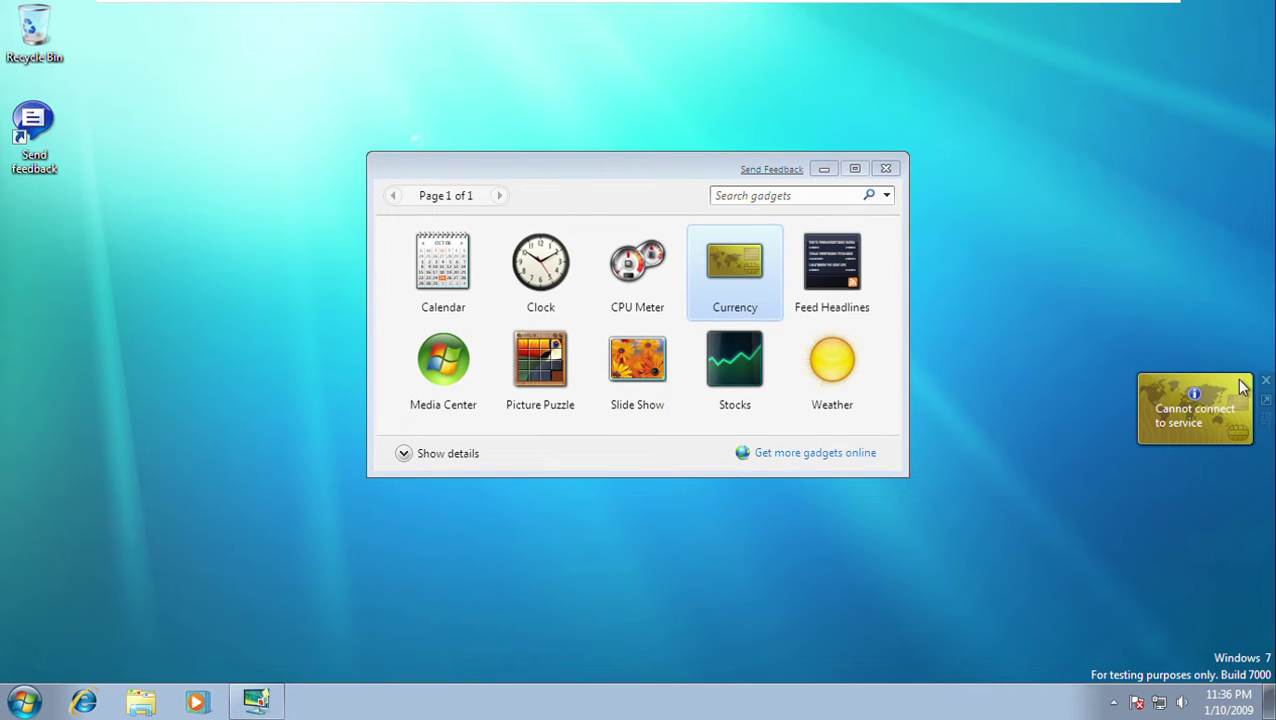
{"action": "left_click", "coordinate": [1265, 399]}
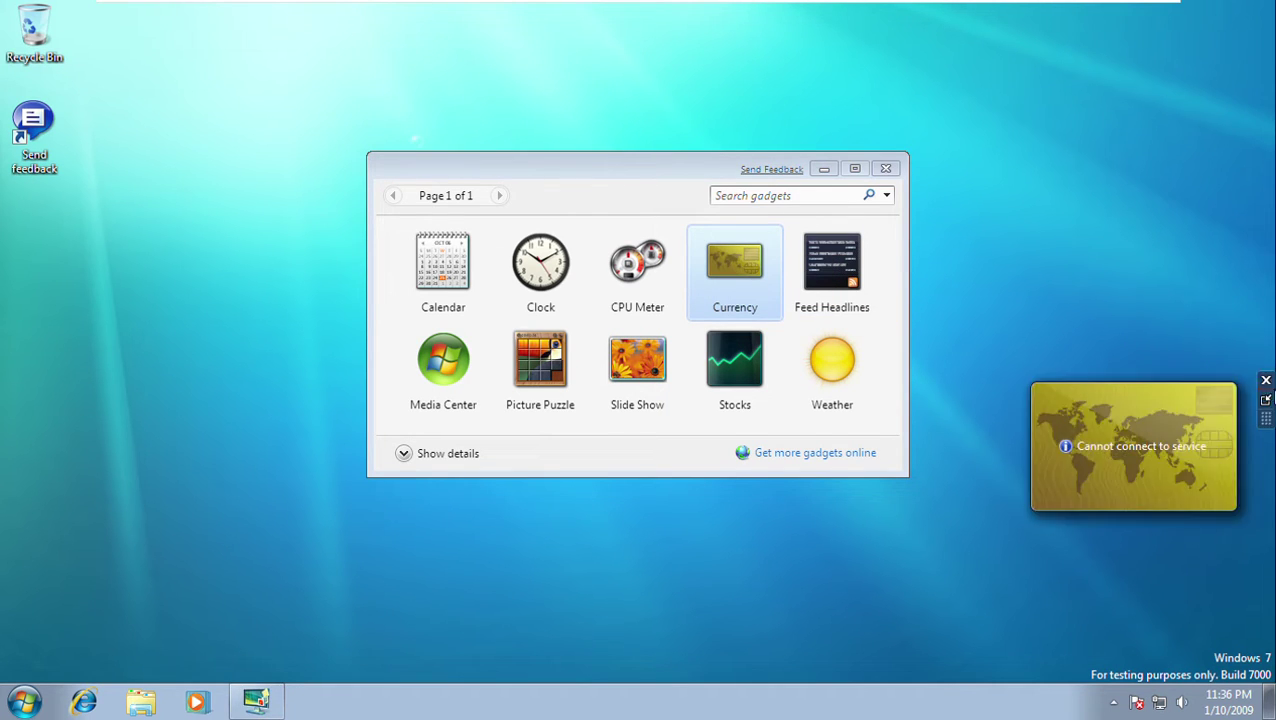
{"action": "left_click", "coordinate": [1265, 380]}
Add the Feed Headlines gadget to the desktop, enlarge it, and close it.
{"action": "left_click", "coordinate": [840, 252]}
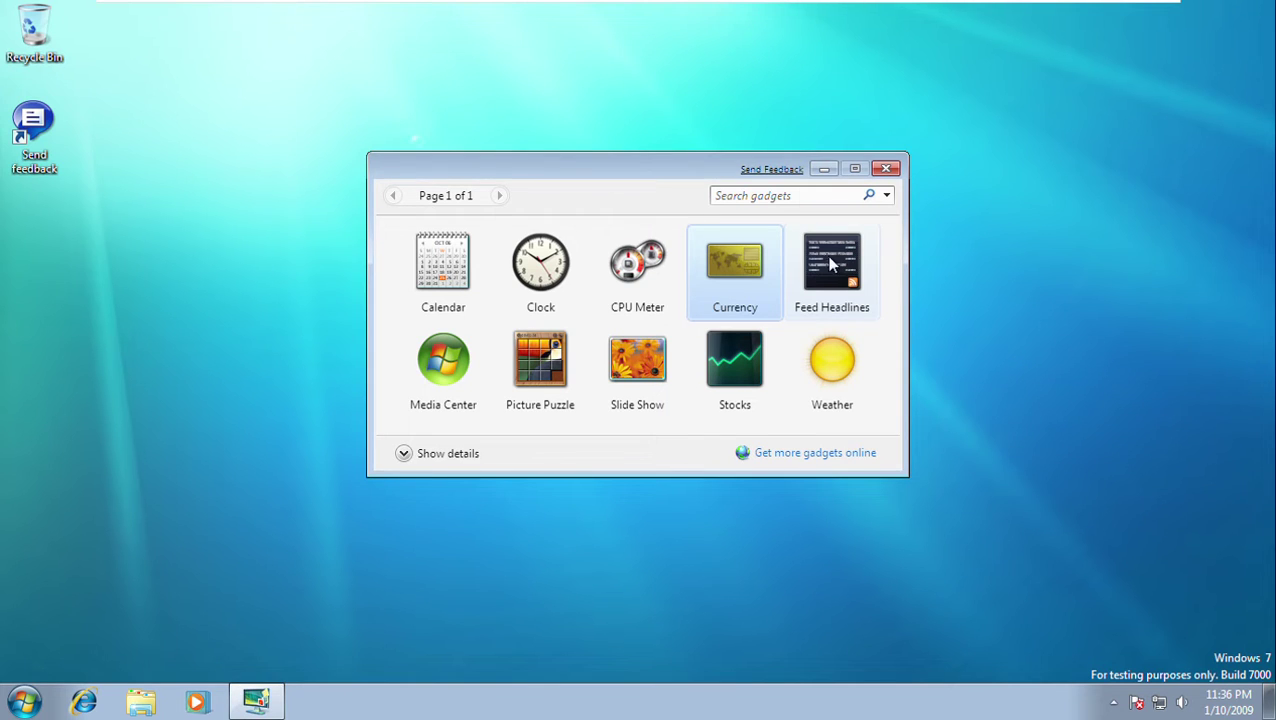
{"action": "left_click_drag", "start_coordinate": [842, 252], "coordinate": [1097, 293]}
{"action": "mouse_move", "coordinate": [1162, 294]}
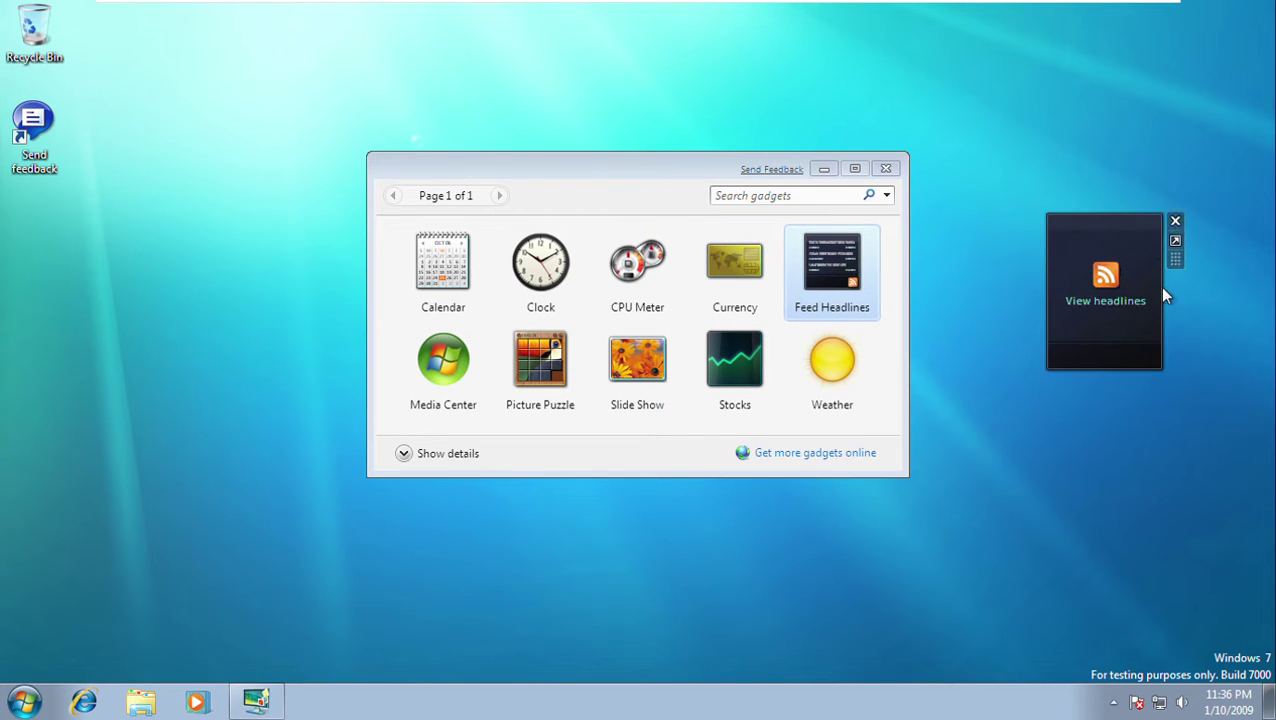
{"action": "left_click", "coordinate": [1175, 241]}
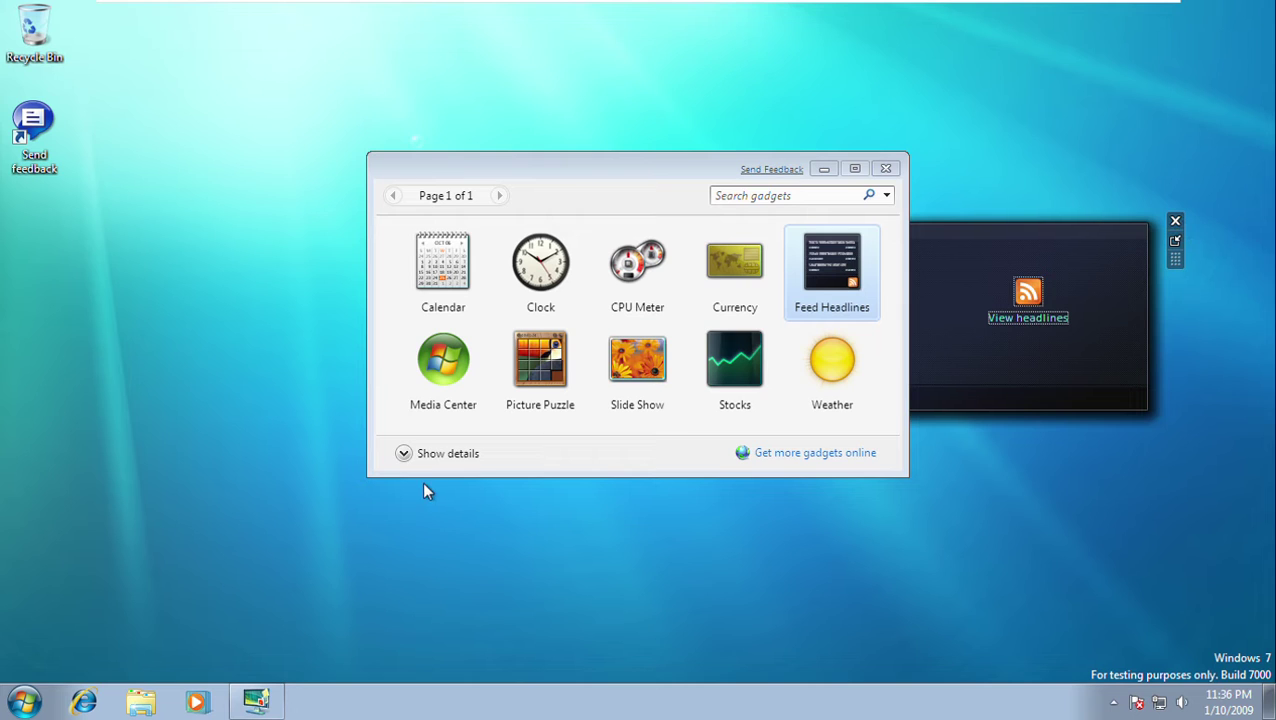
{"action": "left_click", "coordinate": [1175, 222]}
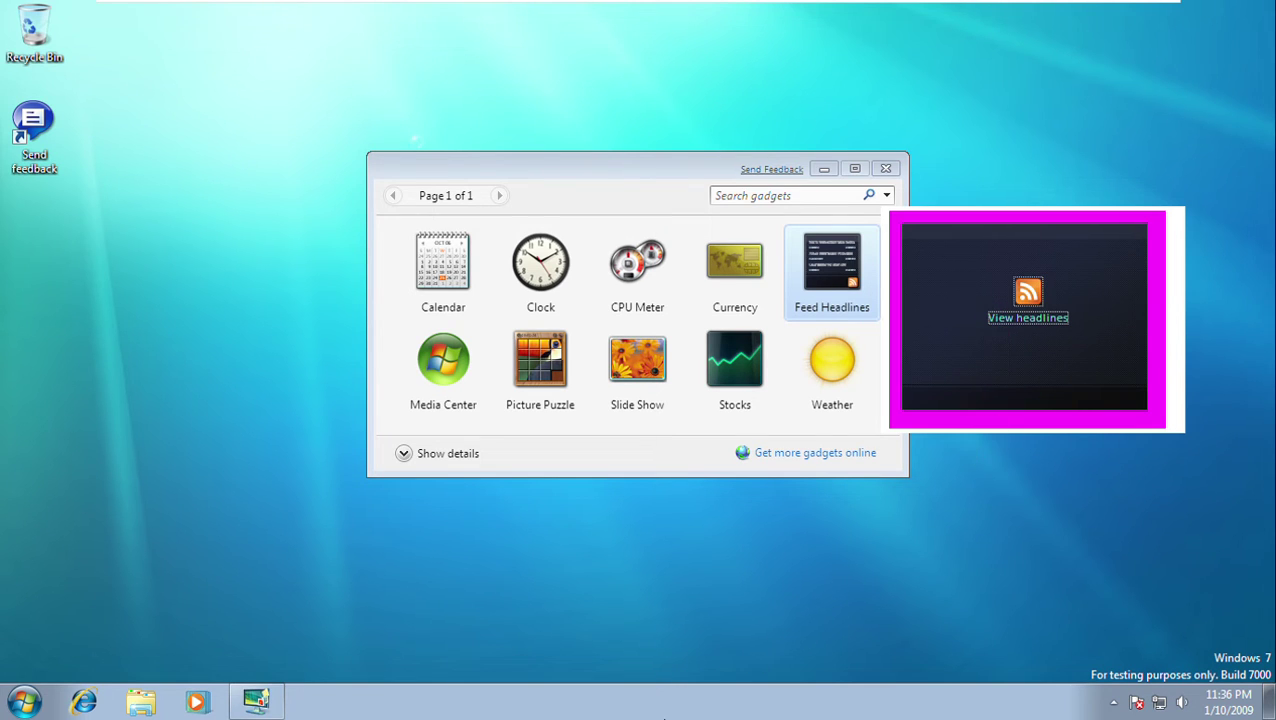
Start Windows Task Manager to check on the unresponsive Feed Headlines gadget, and close it once the gadget is gone.
{"action": "right_click", "coordinate": [658, 713]}
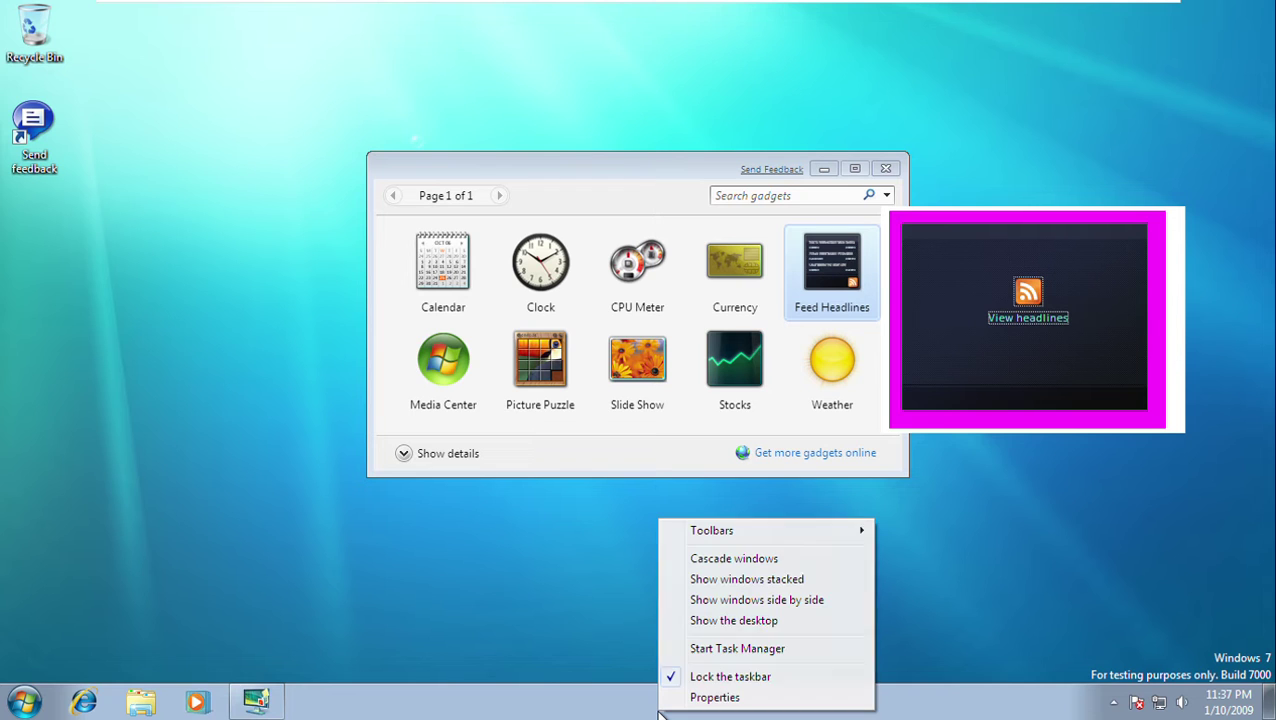
{"action": "left_click", "coordinate": [694, 650]}
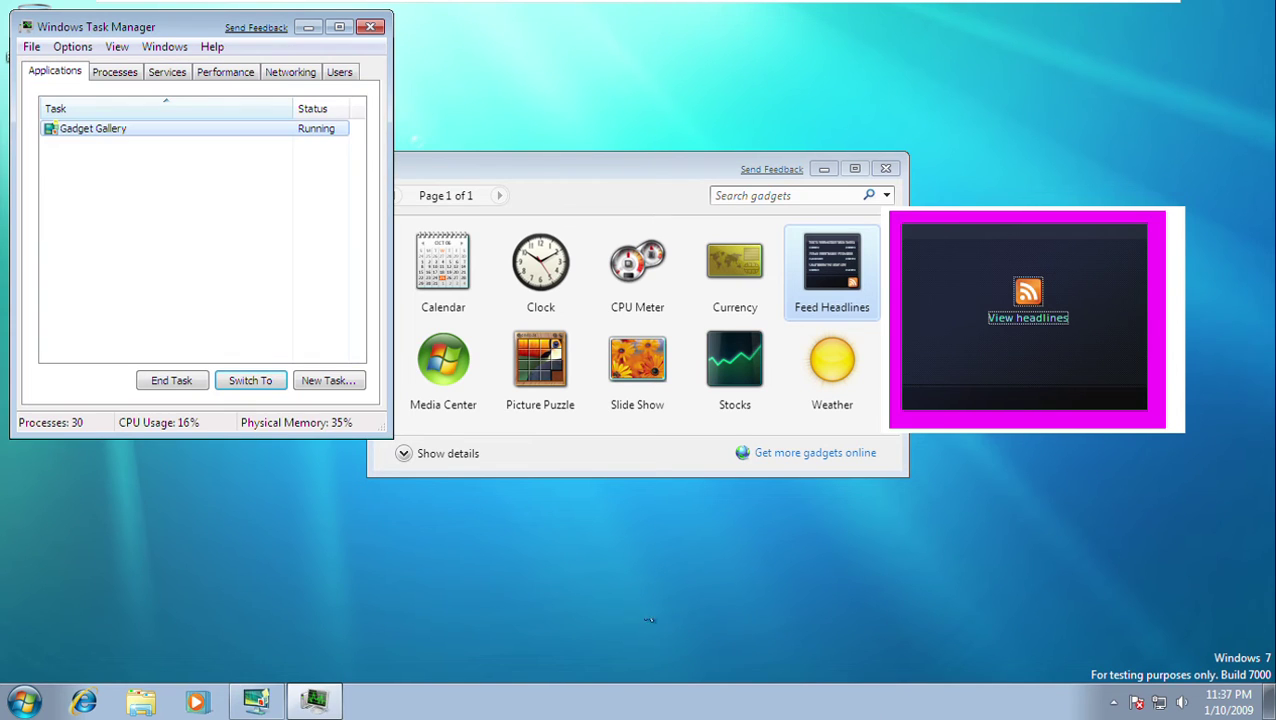
{"action": "left_click", "coordinate": [1019, 371]}
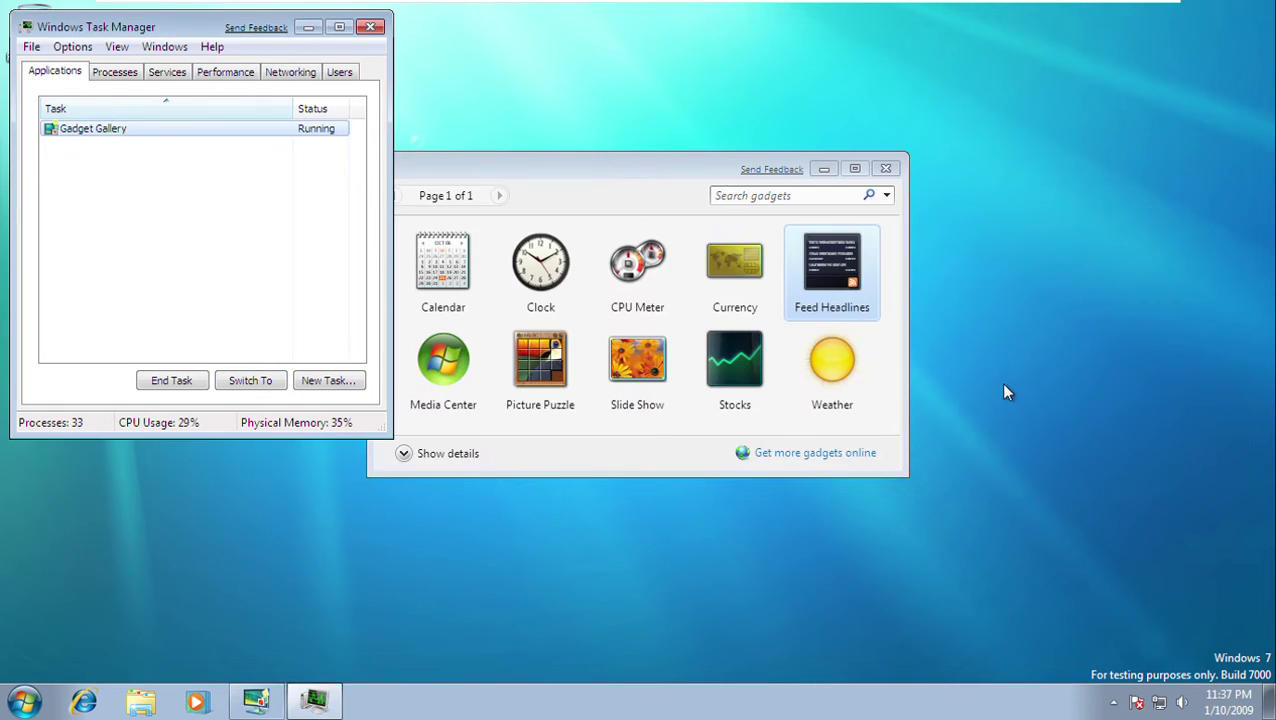
{"action": "left_click", "coordinate": [370, 27]}
Try the Media Center gadget on the desktop, reviewing its recordings, shows per channel and transition time options, and remove it.
{"action": "left_click_drag", "start_coordinate": [462, 390], "coordinate": [1060, 344]}
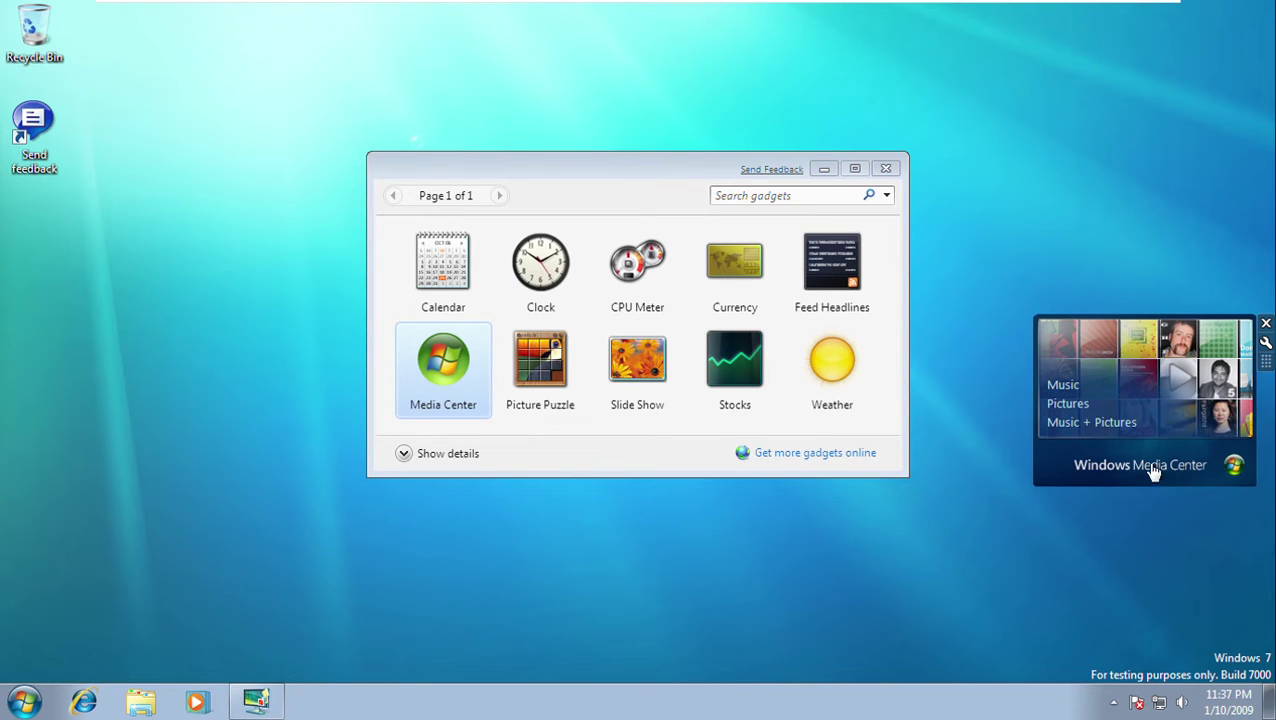
{"action": "left_click", "coordinate": [1265, 342]}
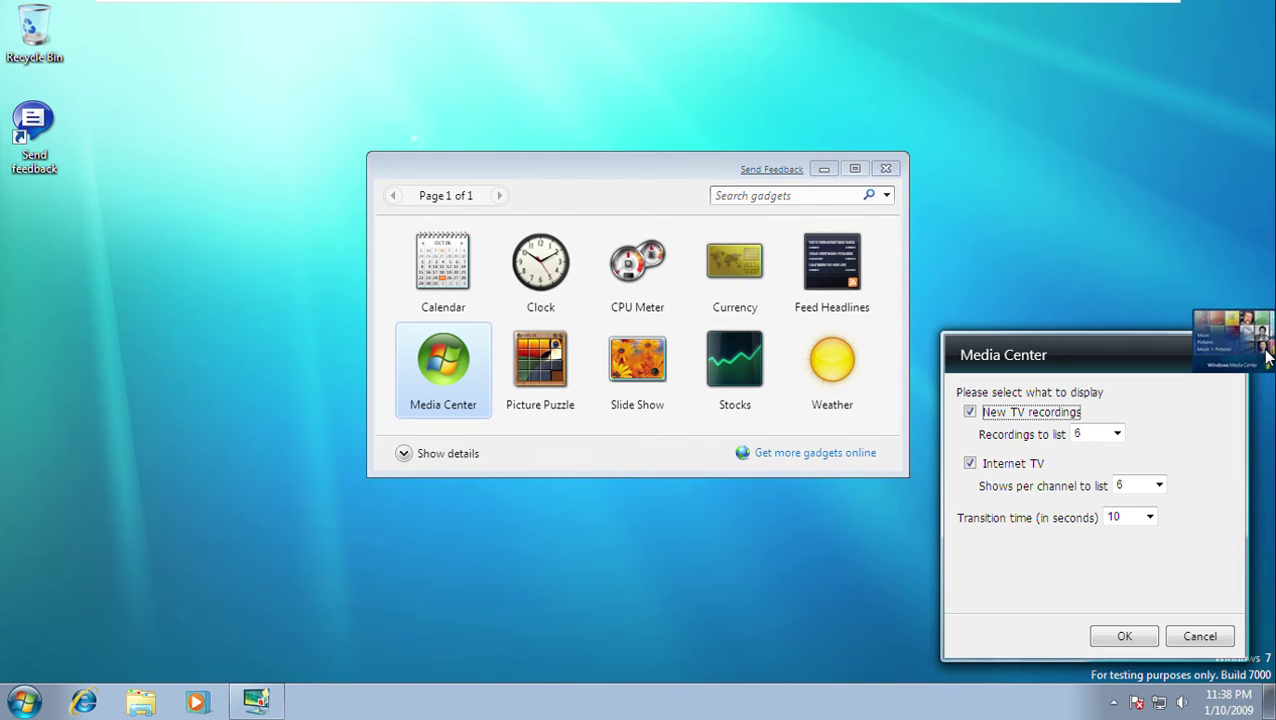
{"action": "left_click", "coordinate": [1117, 433]}
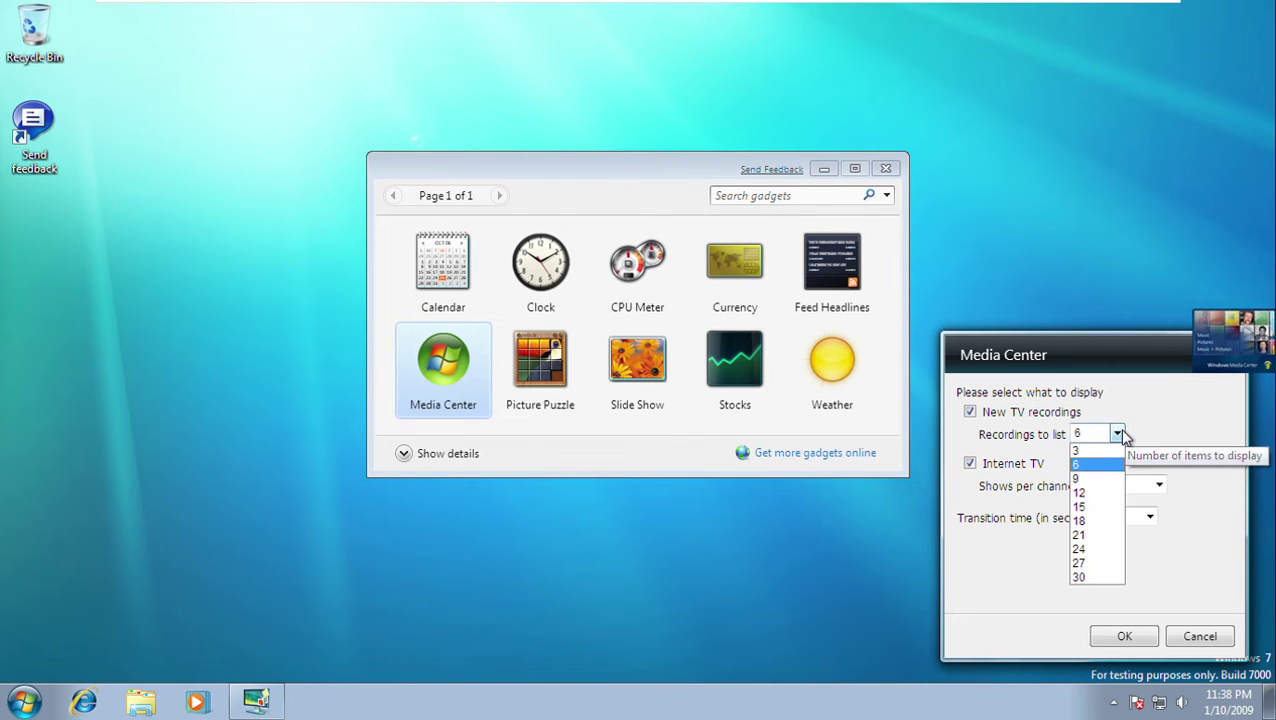
{"action": "left_click", "coordinate": [1160, 486]}
{"action": "left_click", "coordinate": [1193, 584]}
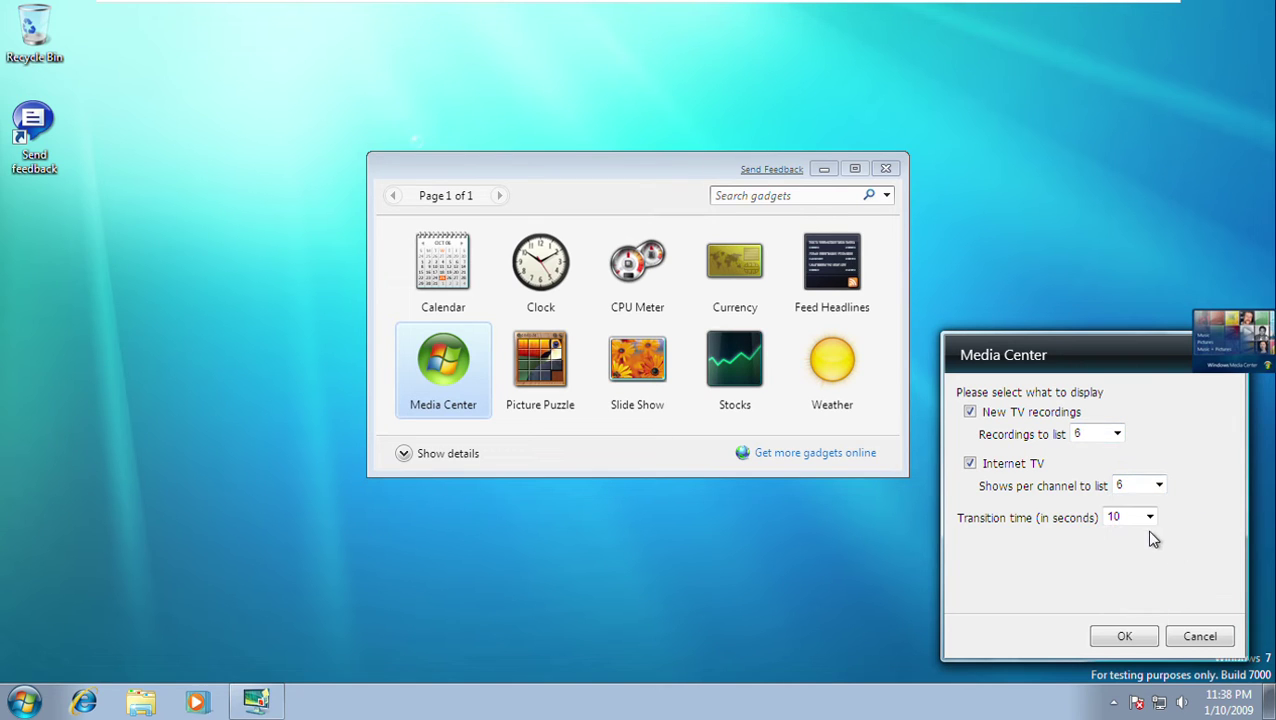
{"action": "left_click", "coordinate": [1151, 518]}
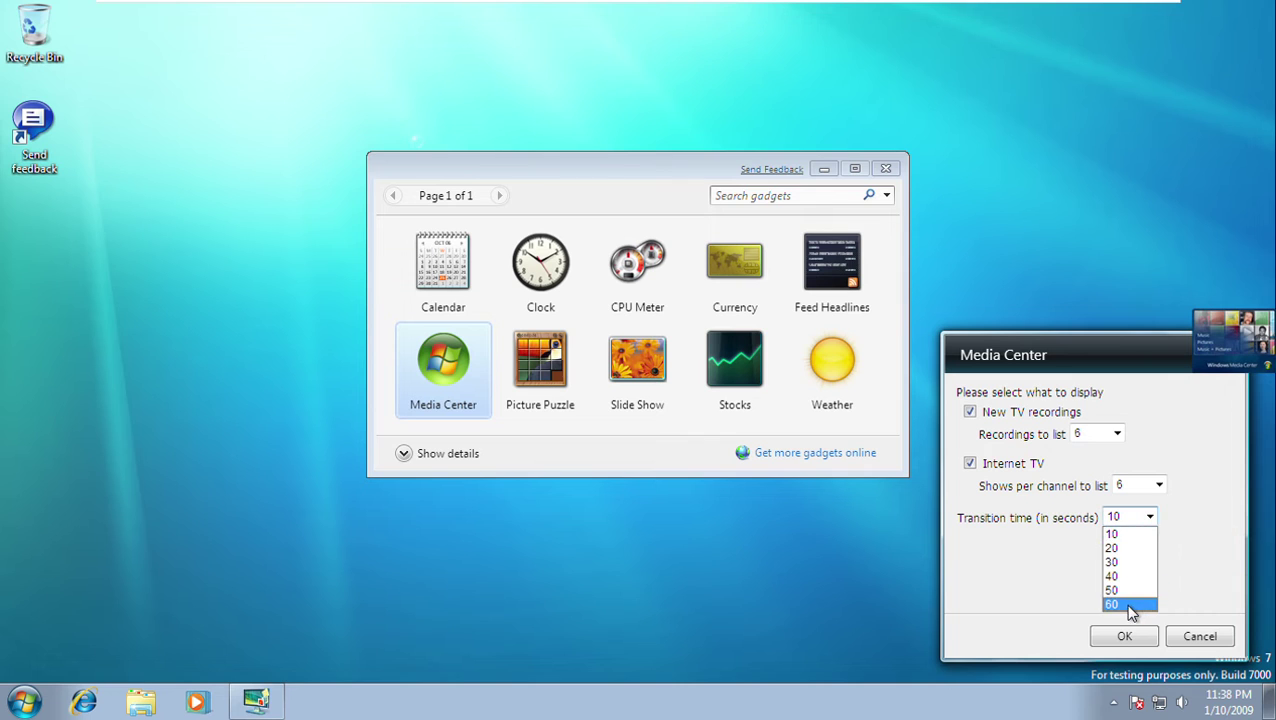
{"action": "left_click", "coordinate": [1208, 622]}
{"action": "left_click", "coordinate": [1192, 640]}
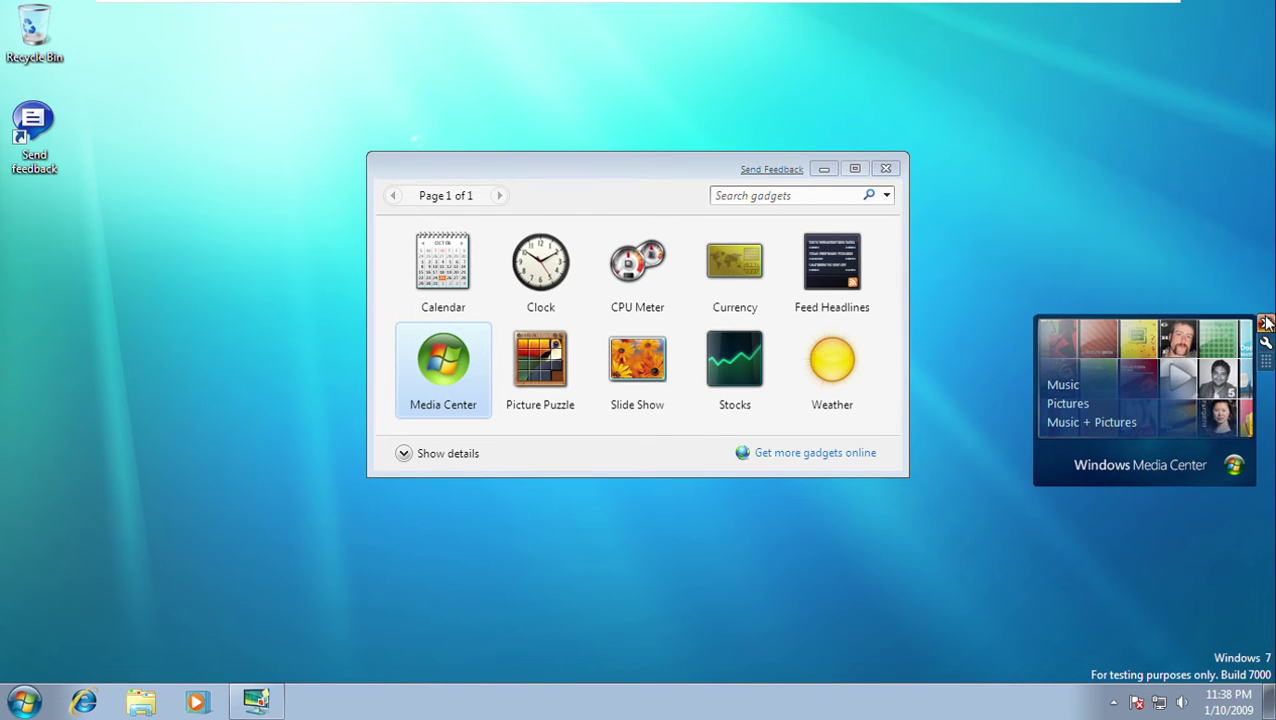
{"action": "left_click", "coordinate": [1262, 322]}
Add the Picture Puzzle gadget to the desktop and browse through the pictures offered in its options.
{"action": "left_click_drag", "start_coordinate": [540, 358], "coordinate": [1063, 368]}
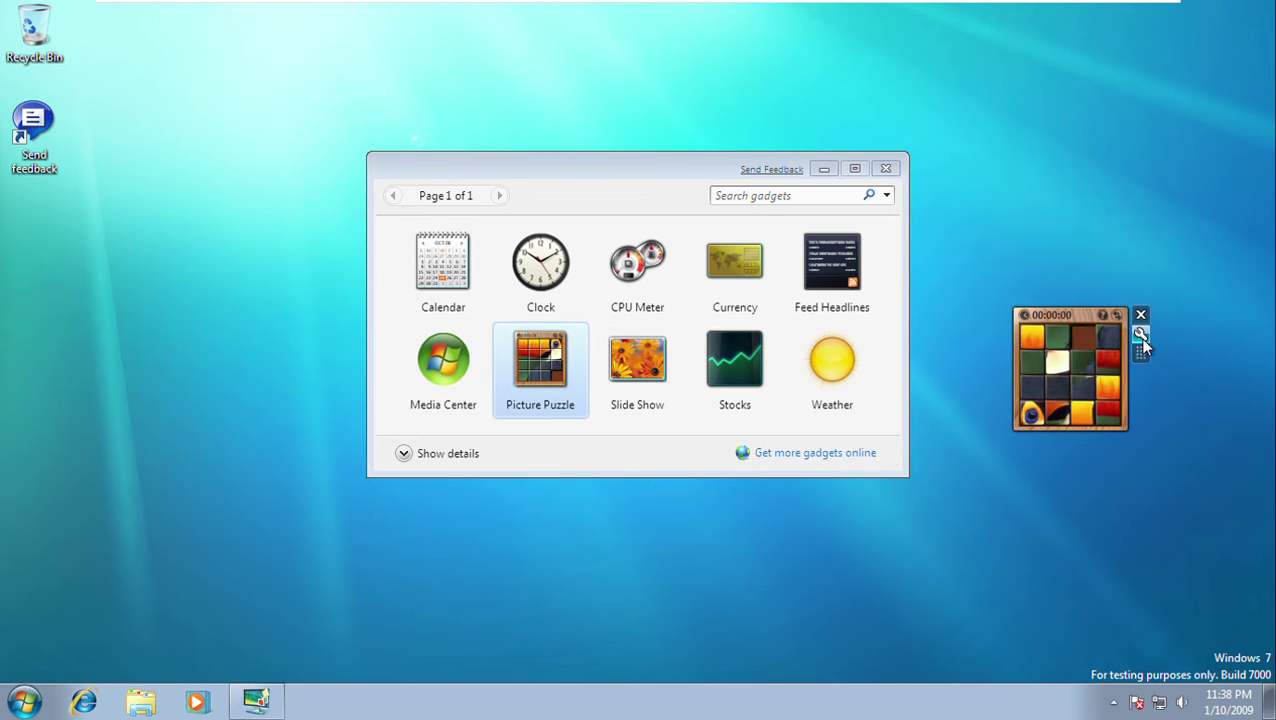
{"action": "left_click", "coordinate": [1141, 337]}
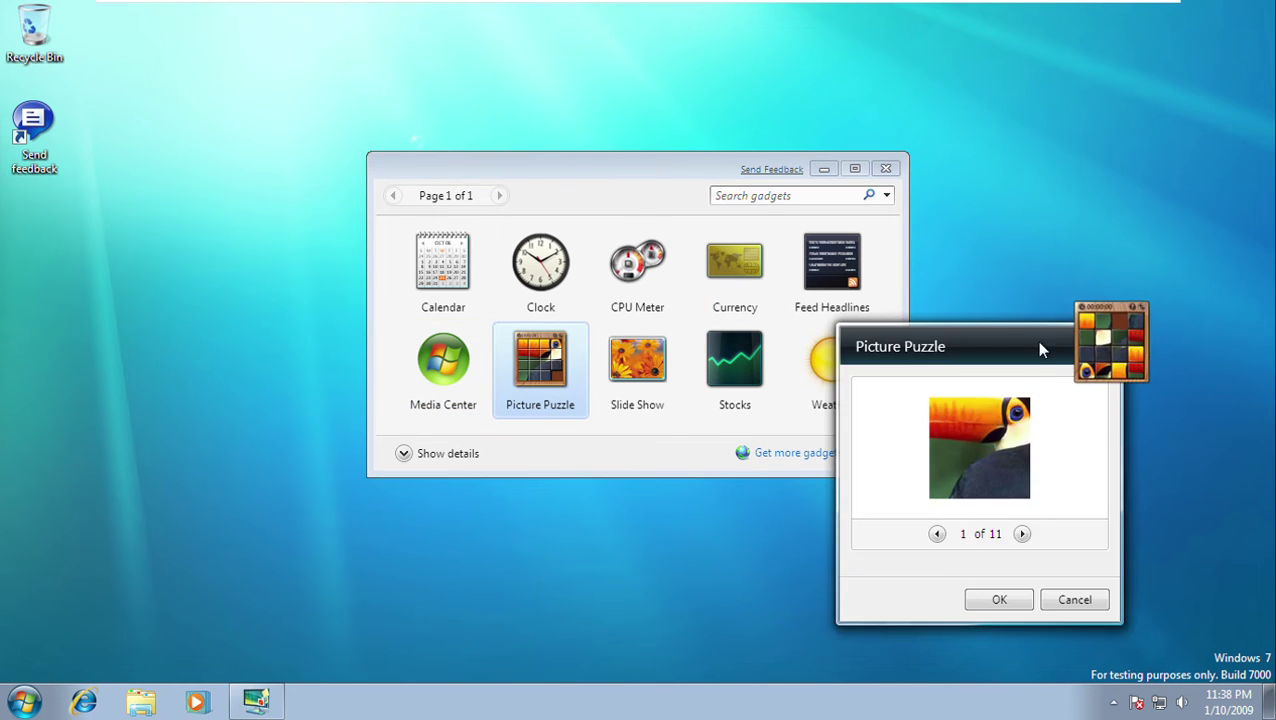
{"action": "left_click", "coordinate": [1022, 534]}
{"action": "left_click", "coordinate": [1022, 534]}
{"action": "left_click", "coordinate": [1022, 534]}
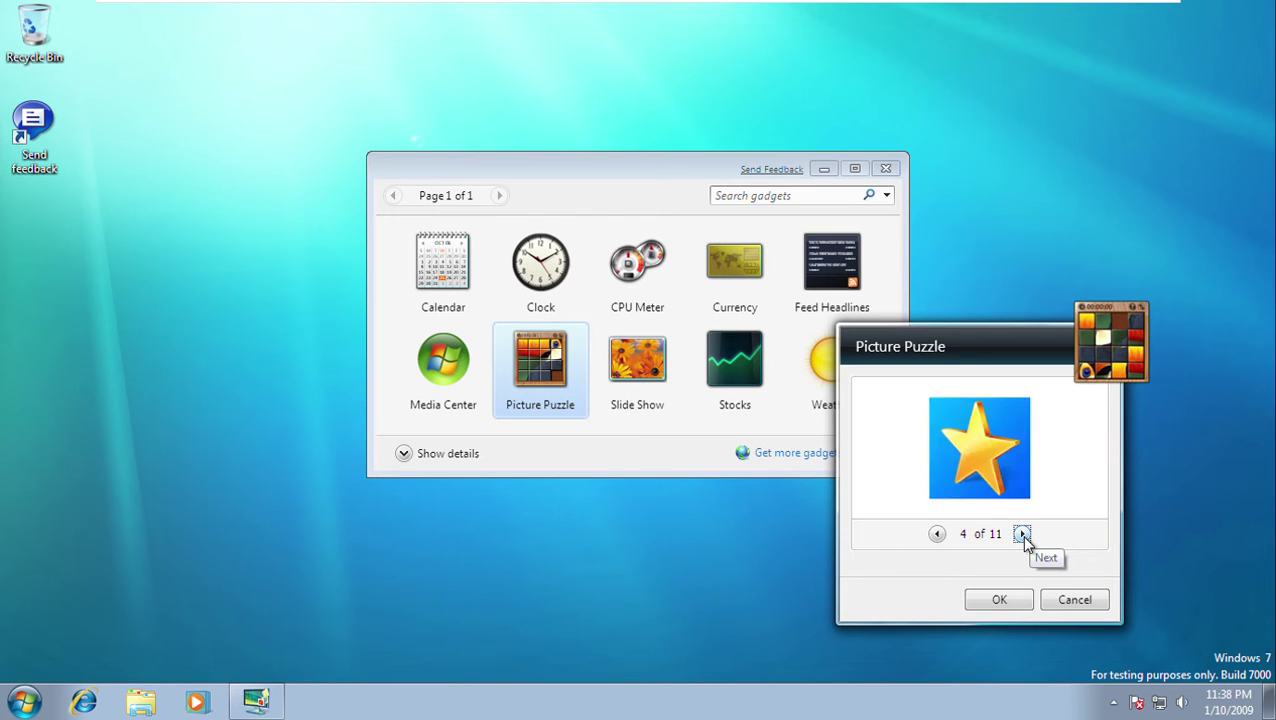
{"action": "left_click", "coordinate": [1022, 534]}
{"action": "left_click", "coordinate": [1022, 534]}
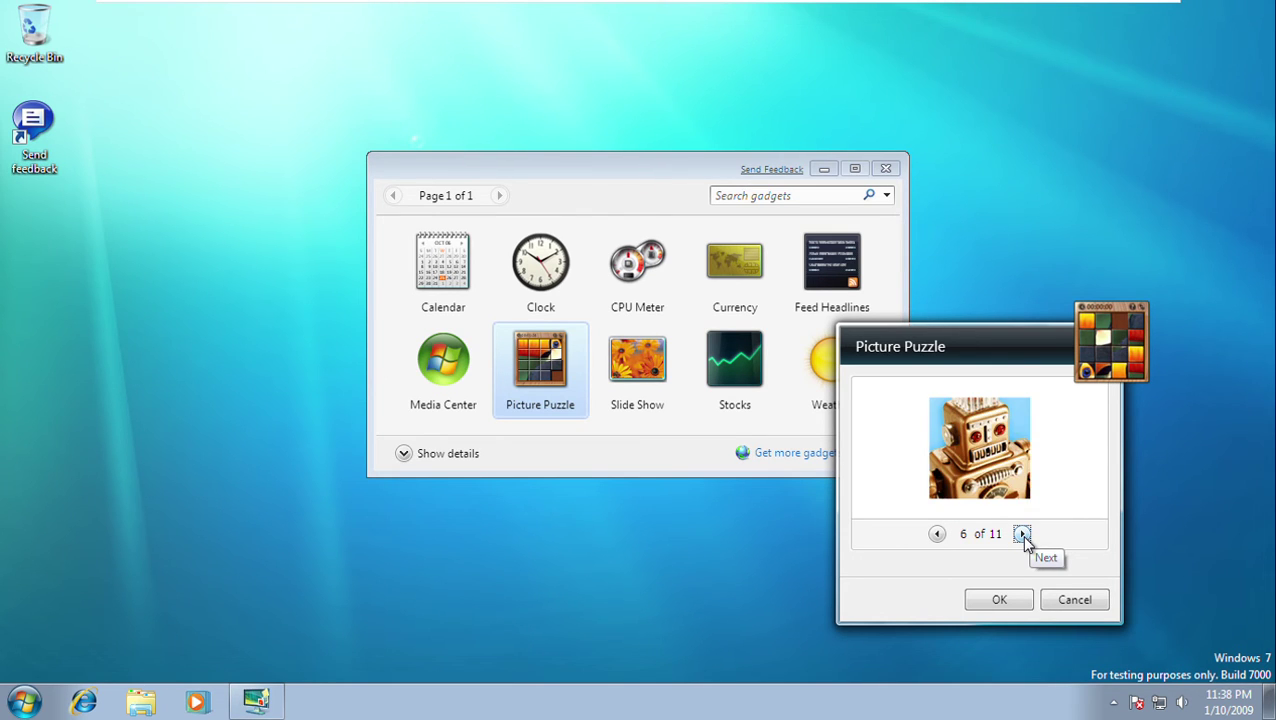
{"action": "left_click", "coordinate": [1022, 534]}
{"action": "left_click", "coordinate": [1022, 534]}
{"action": "left_click", "coordinate": [1022, 534]}
{"action": "left_click", "coordinate": [1022, 534]}
{"action": "left_click", "coordinate": [1022, 534]}
{"action": "left_click", "coordinate": [1022, 534]}
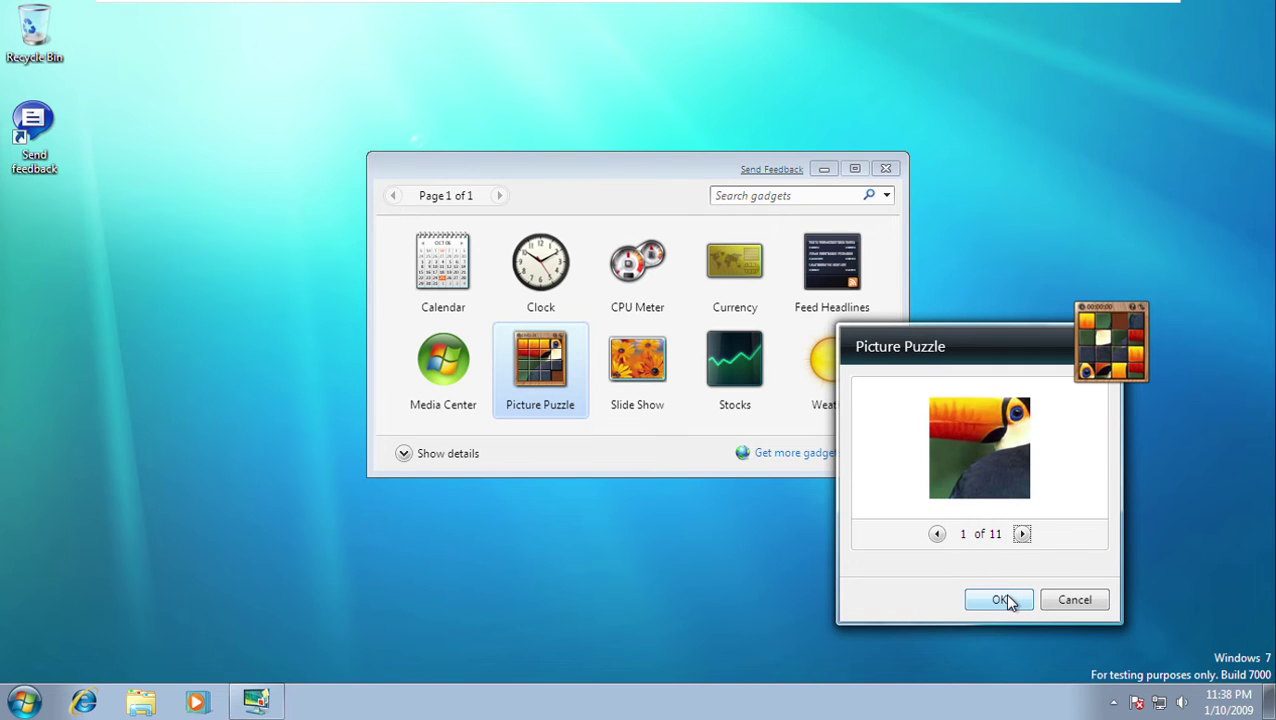
{"action": "left_click", "coordinate": [1022, 534]}
{"action": "left_click", "coordinate": [1022, 534]}
{"action": "left_click", "coordinate": [1022, 534]}
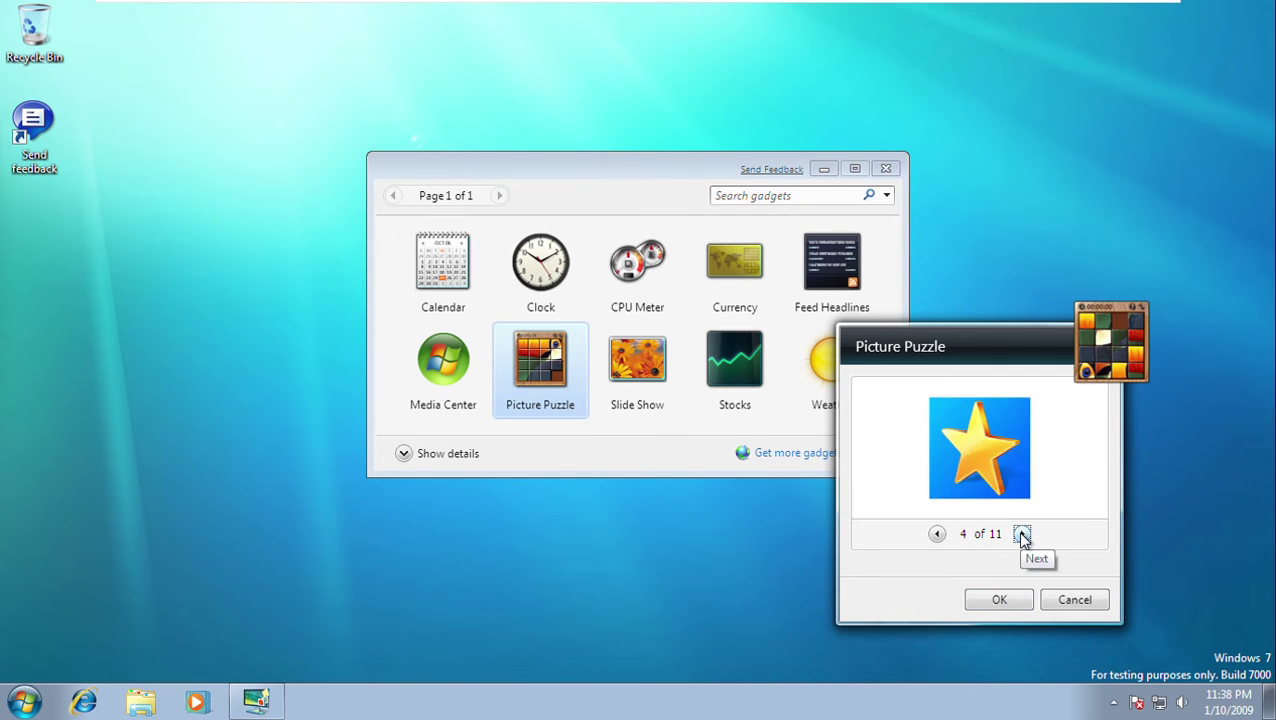
{"action": "left_click", "coordinate": [1022, 534]}
{"action": "left_click", "coordinate": [1022, 534]}
{"action": "left_click", "coordinate": [1022, 534]}
{"action": "left_click", "coordinate": [1022, 534]}
{"action": "left_click", "coordinate": [1022, 534]}
{"action": "left_click", "coordinate": [1022, 534]}
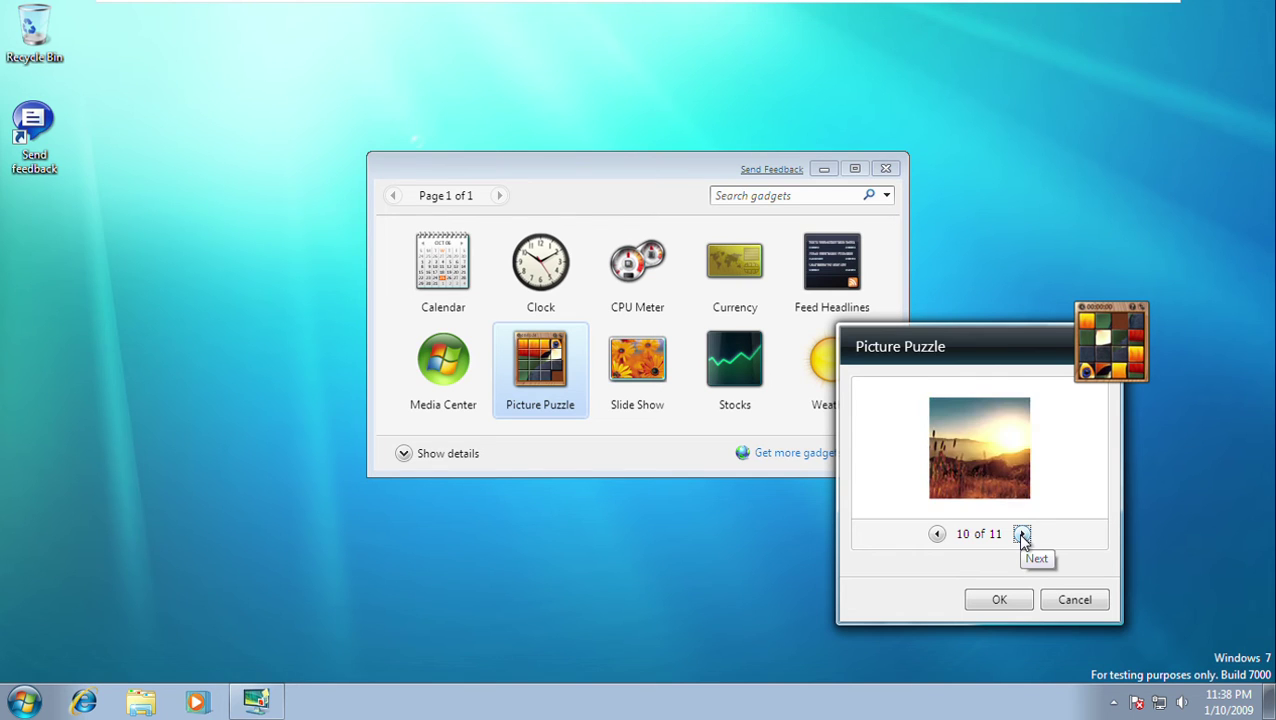
Go back to the robot, picture 6 of 11, and apply it as the puzzle's picture.
{"action": "left_click", "coordinate": [937, 534]}
{"action": "left_click", "coordinate": [937, 534]}
{"action": "left_click", "coordinate": [937, 534]}
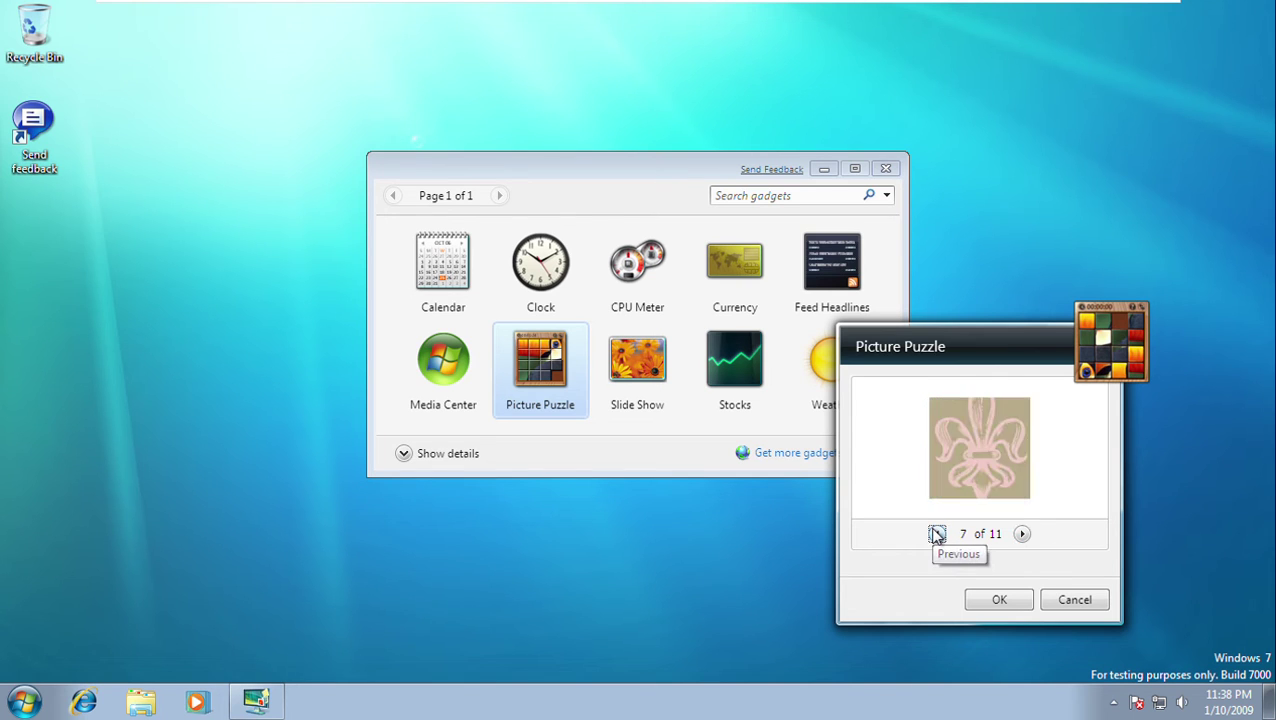
{"action": "left_click", "coordinate": [937, 534]}
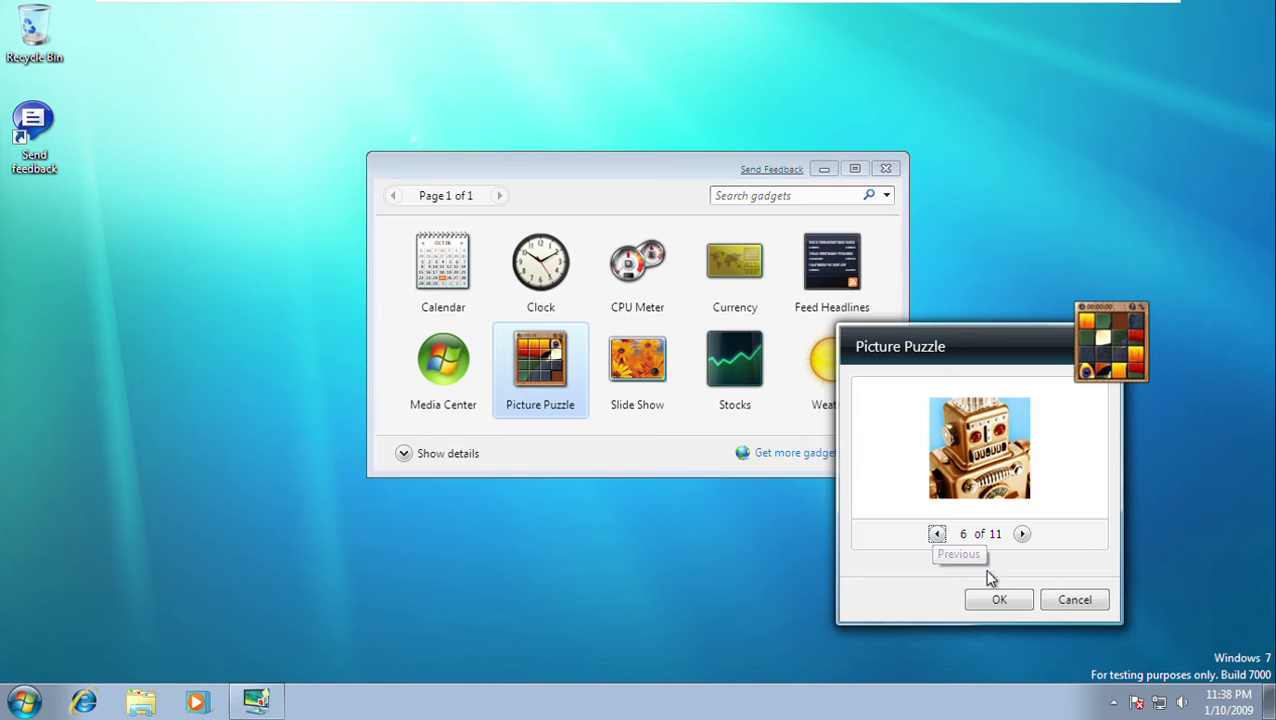
{"action": "left_click", "coordinate": [1001, 604]}
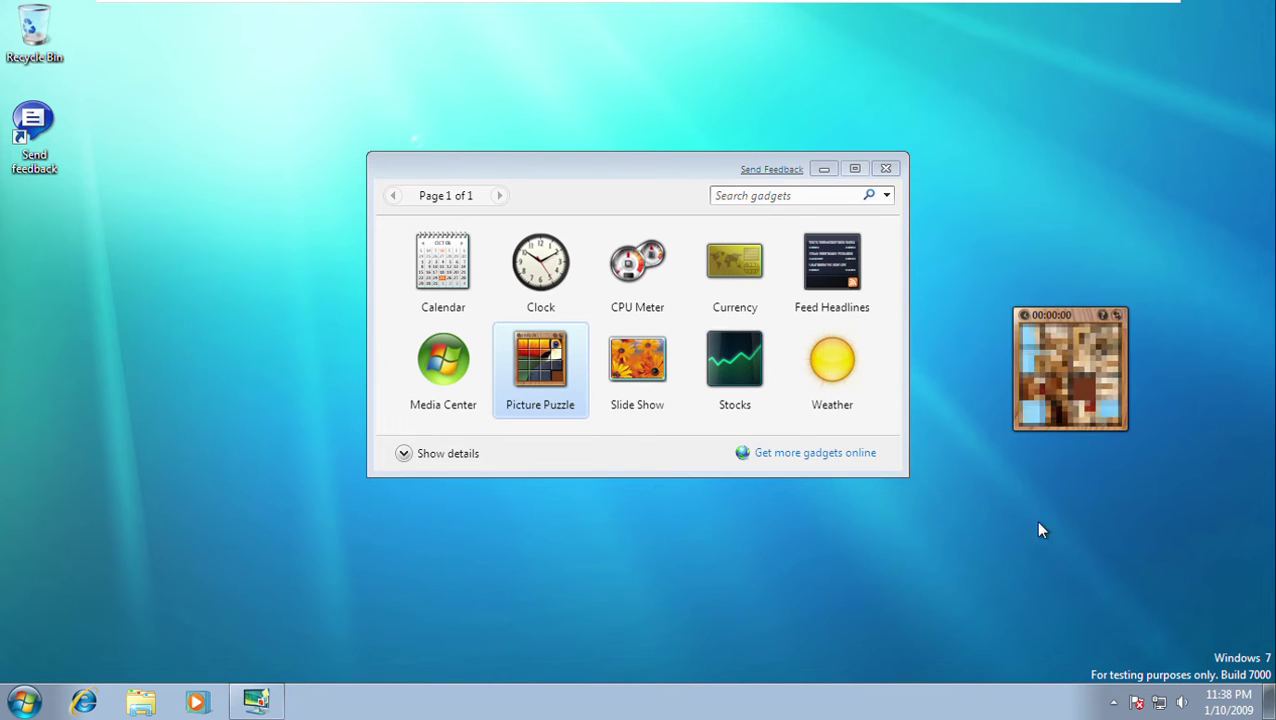
Play the robot puzzle by sliding several tiles into the empty square, and check its options without changing them.
{"action": "mouse_move", "coordinate": [1084, 370]}
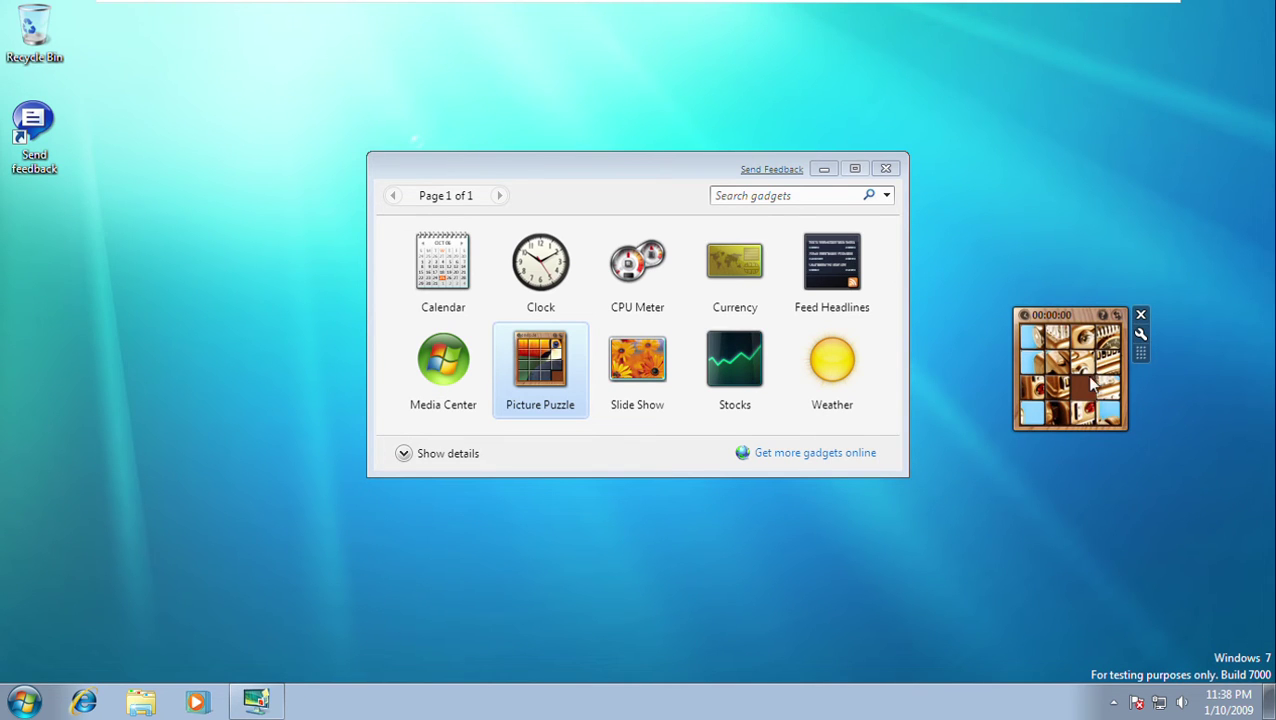
{"action": "left_click", "coordinate": [1050, 377]}
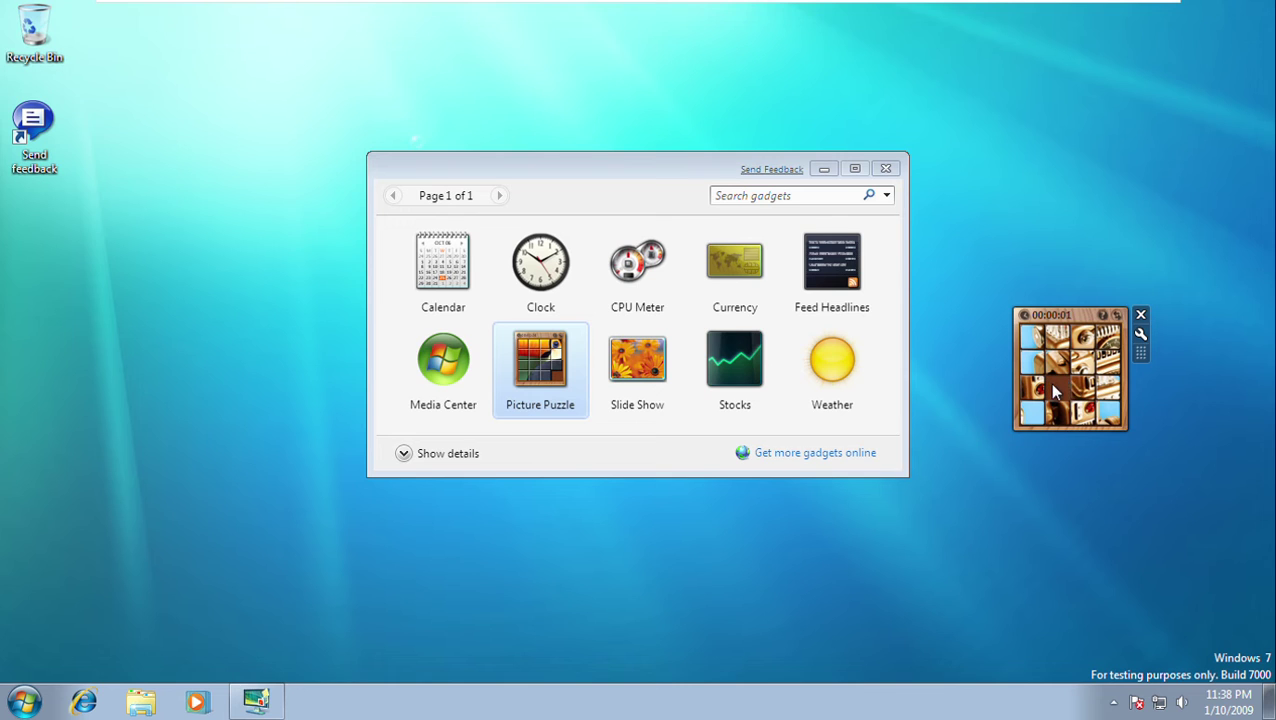
{"action": "left_click", "coordinate": [1035, 384]}
{"action": "left_click", "coordinate": [1030, 360]}
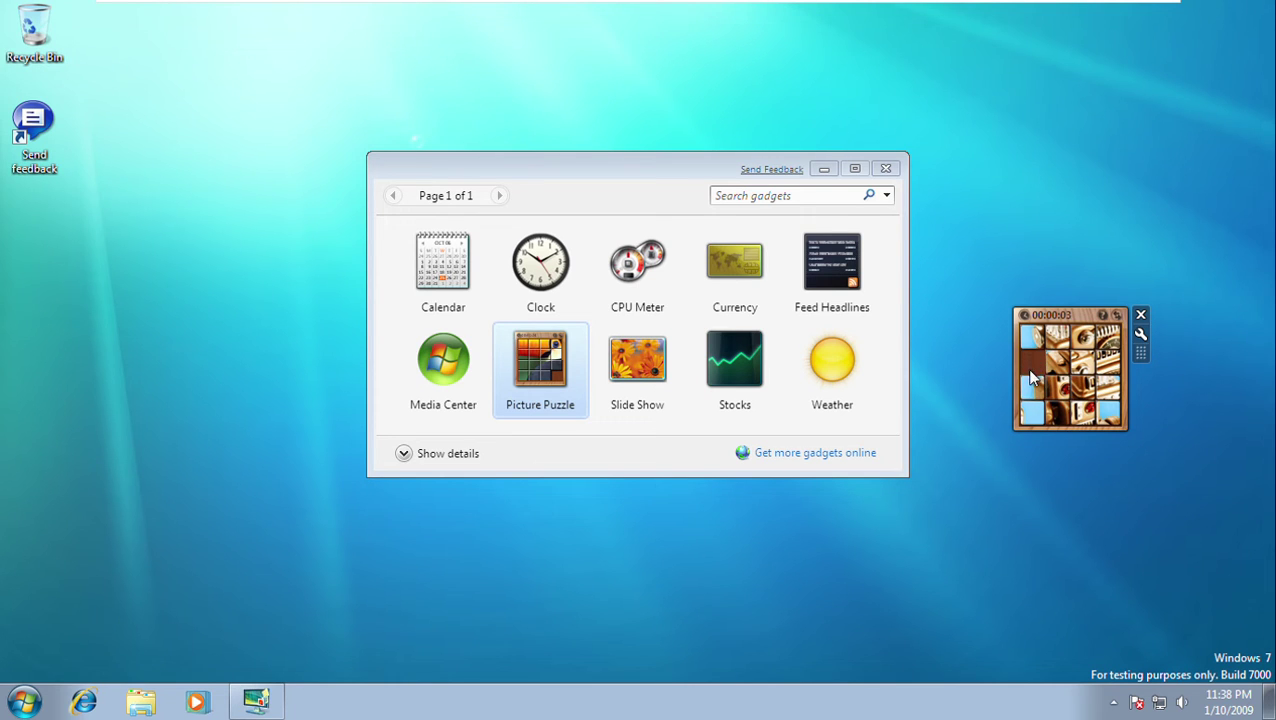
{"action": "left_click_drag", "start_coordinate": [1030, 333], "coordinate": [1039, 358]}
{"action": "left_click", "coordinate": [1040, 366]}
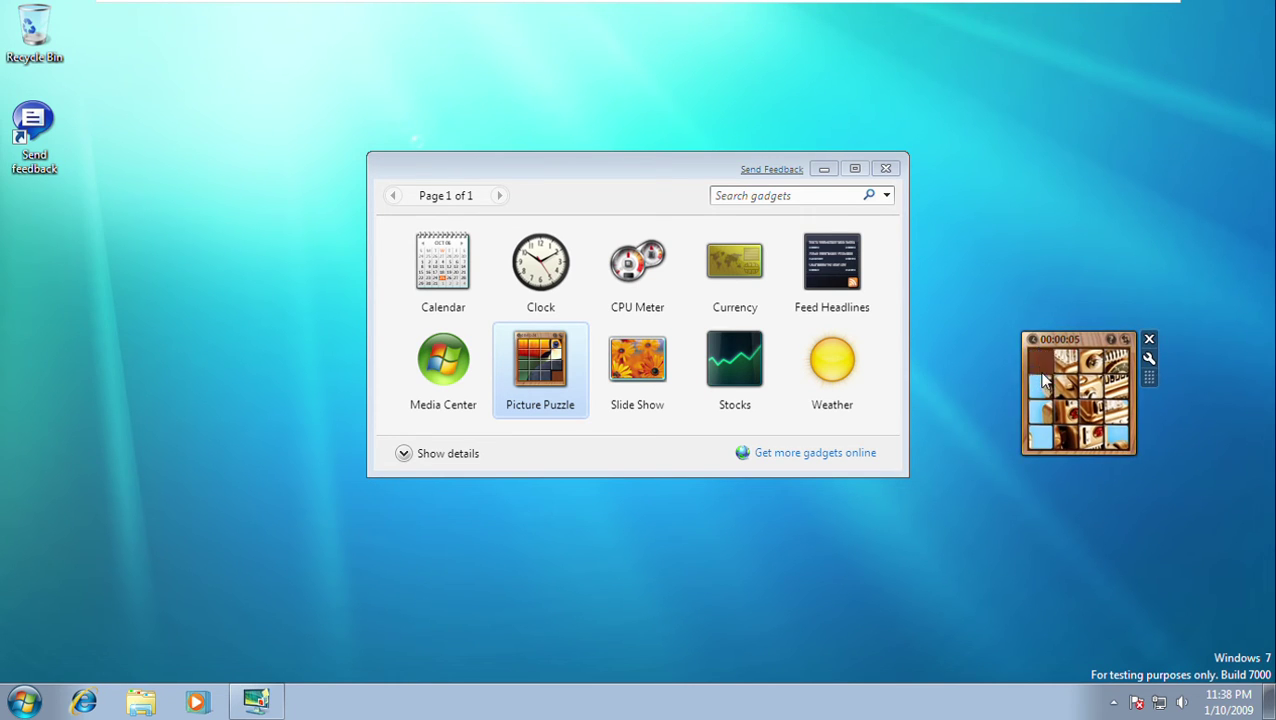
{"action": "left_click", "coordinate": [1149, 359]}
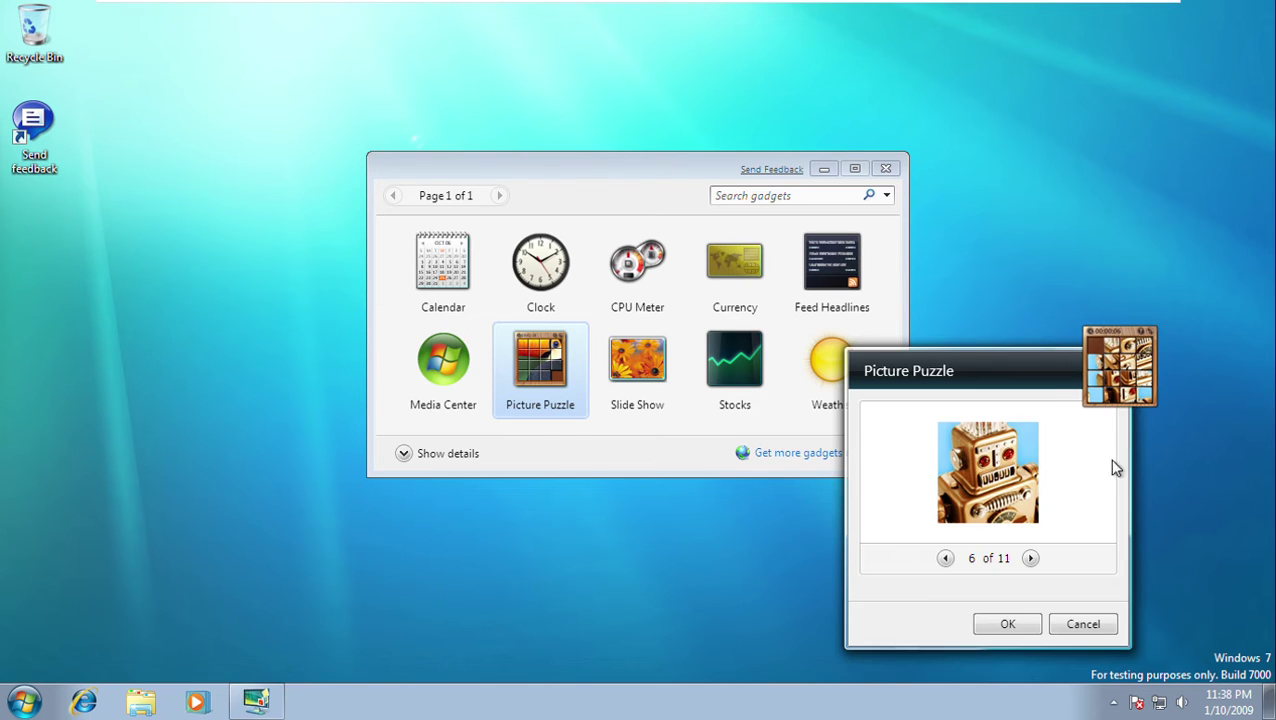
{"action": "left_click", "coordinate": [1068, 624]}
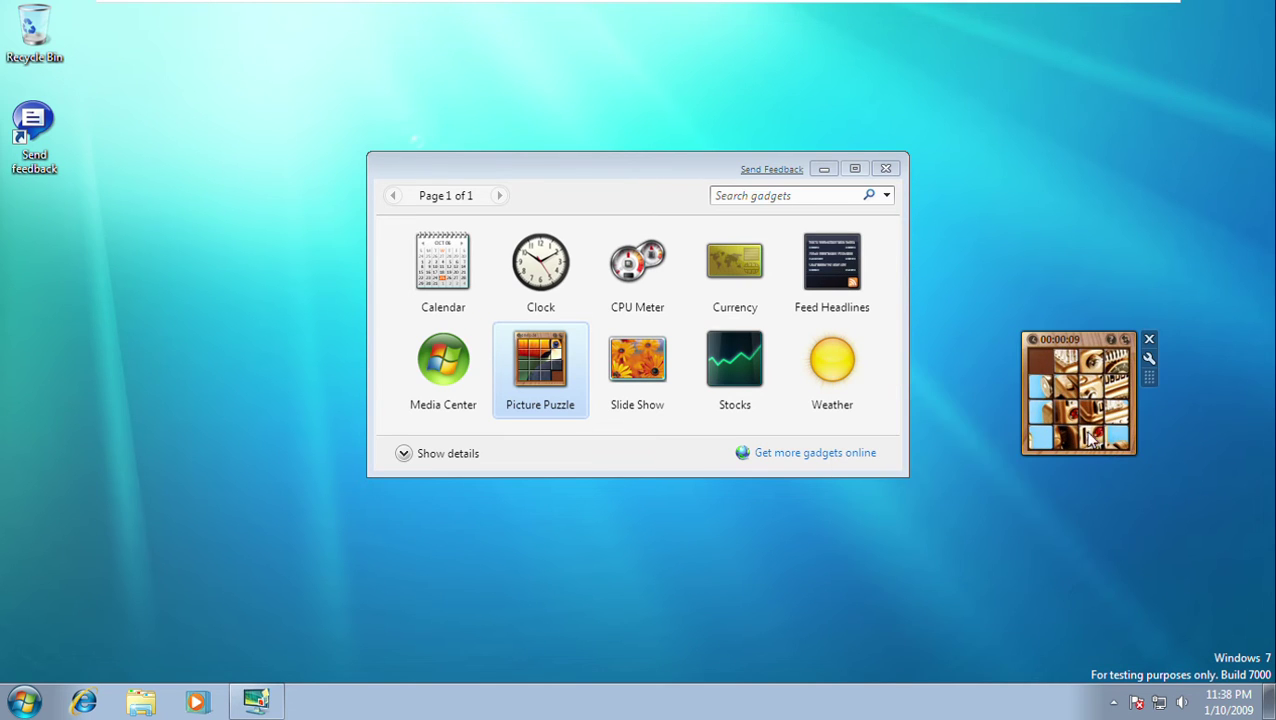
{"action": "left_click", "coordinate": [1068, 368]}
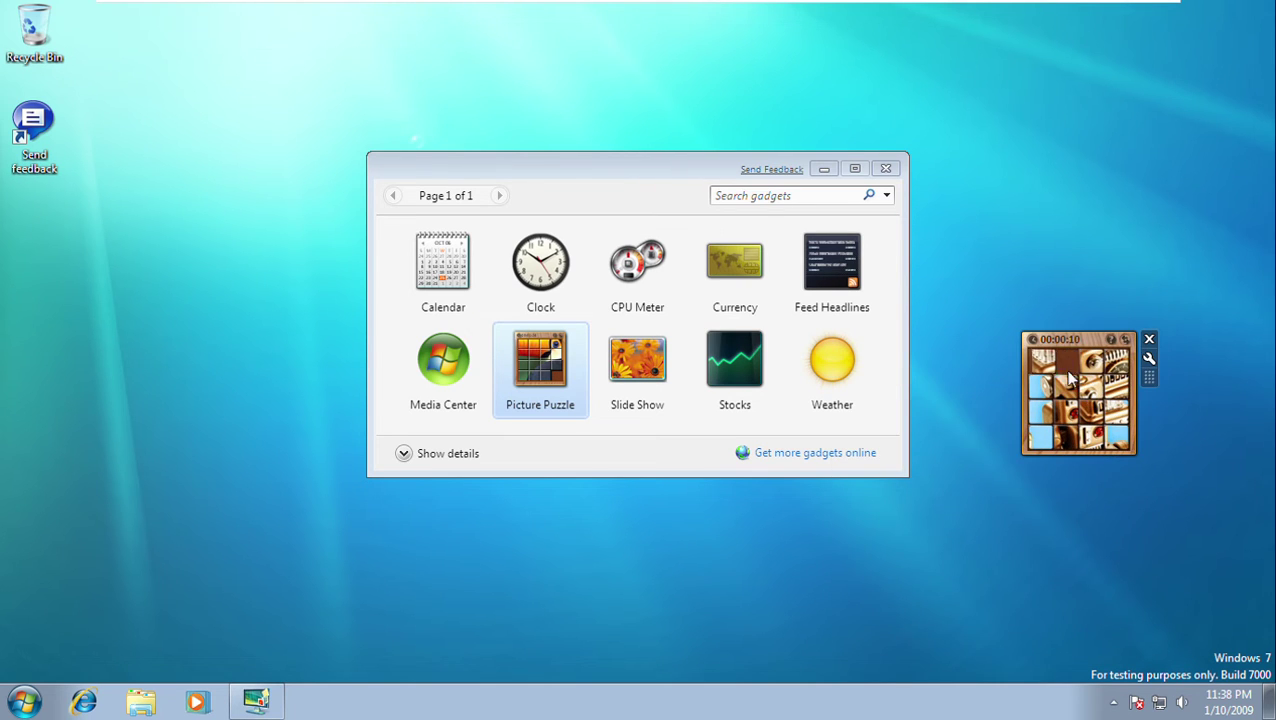
Solve the robot puzzle automatically, slide a bottom-row tile out and back to complete it, and remove the gadget.
{"action": "left_click", "coordinate": [1125, 340]}
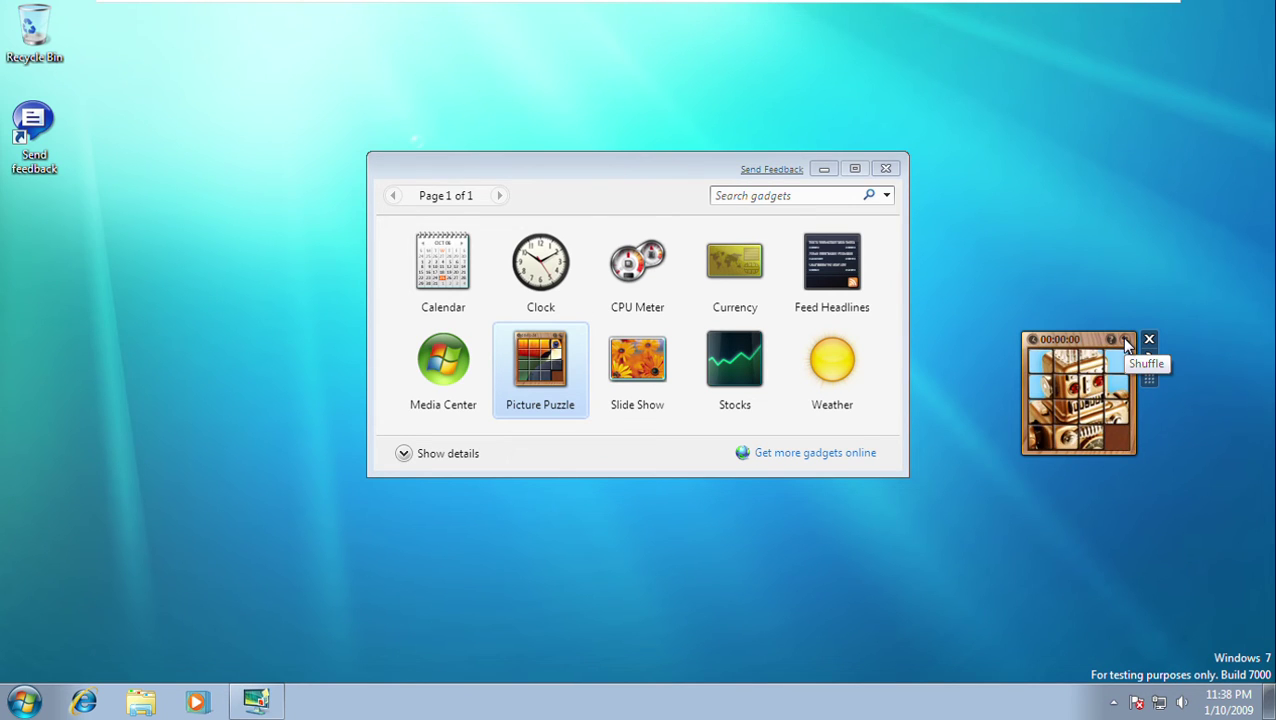
{"action": "left_click", "coordinate": [1093, 443]}
{"action": "left_click", "coordinate": [1115, 440]}
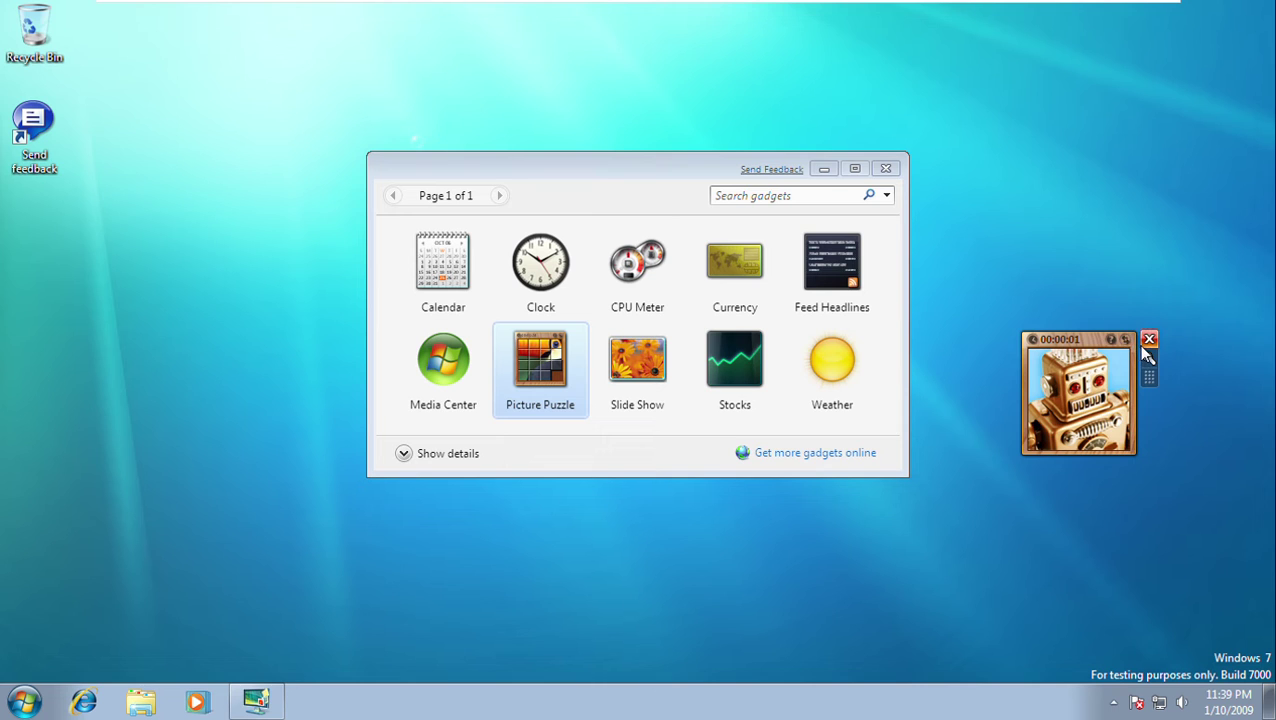
{"action": "left_click", "coordinate": [1148, 340]}
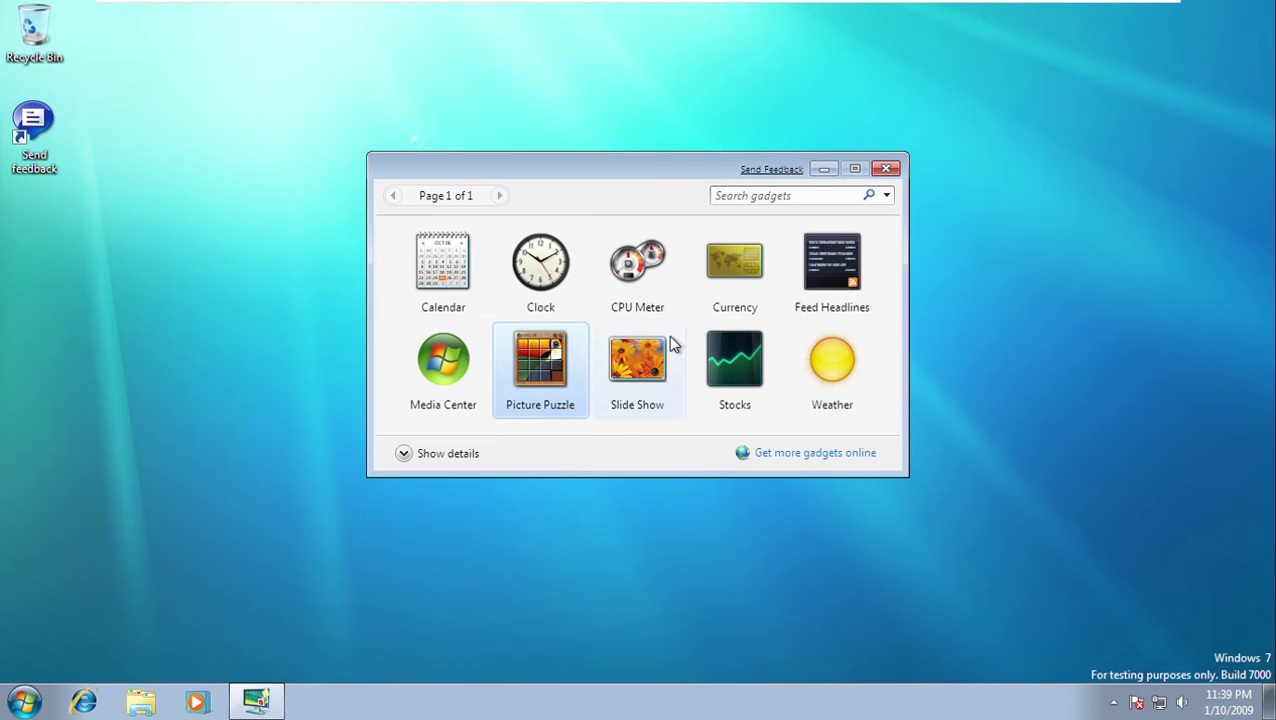
Add the Slide Show gadget to the desktop and skip forward through its pictures to the rocks photo.
{"action": "left_click_drag", "start_coordinate": [672, 345], "coordinate": [1090, 368]}
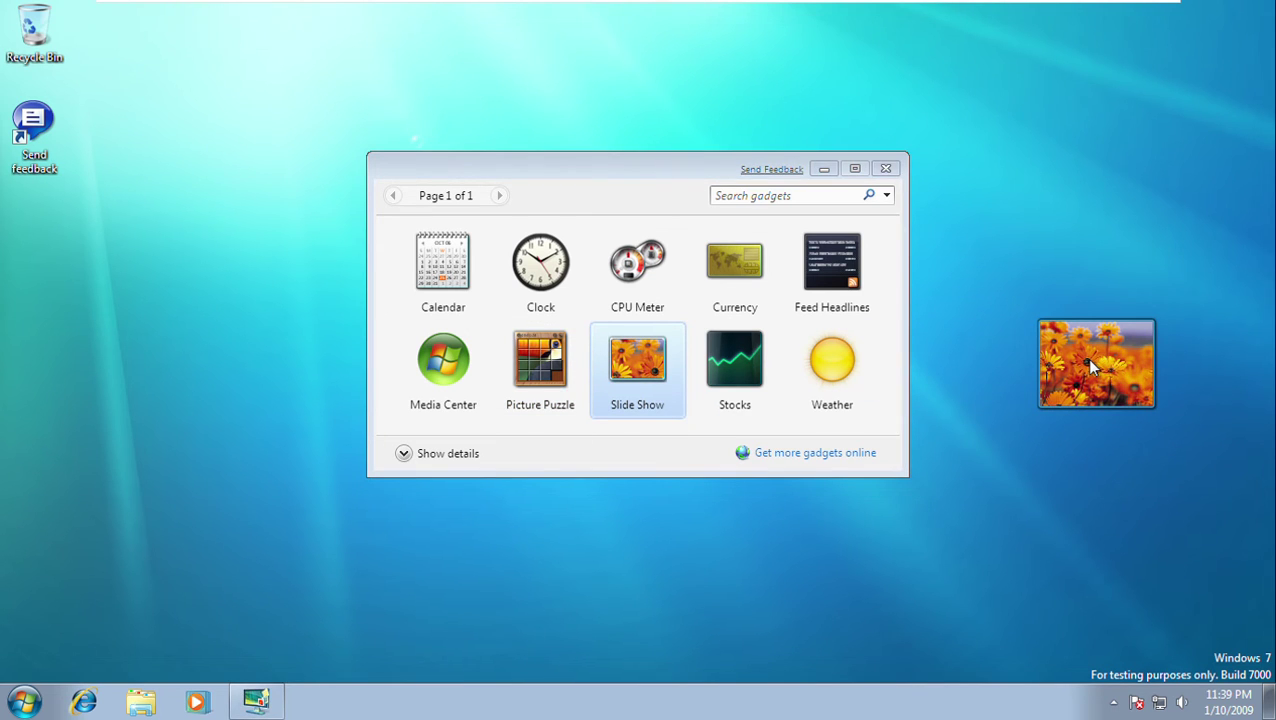
{"action": "mouse_move", "coordinate": [1086, 358]}
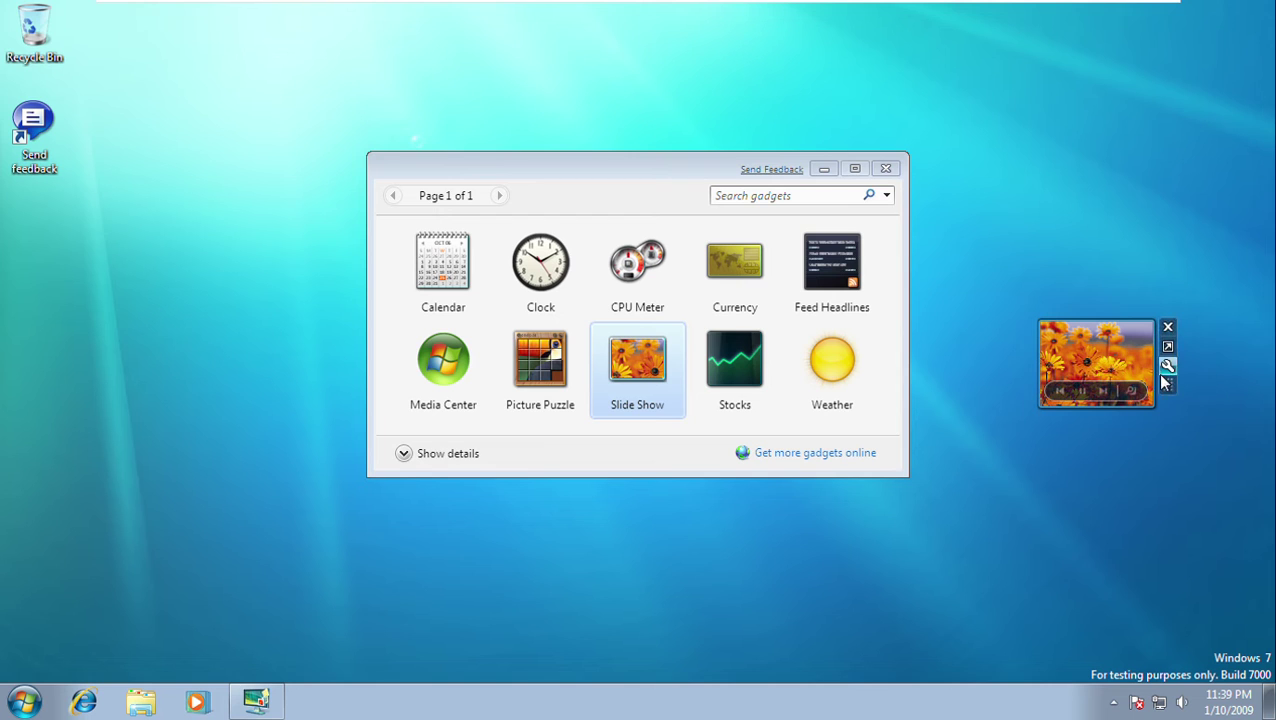
{"action": "left_click", "coordinate": [1100, 395]}
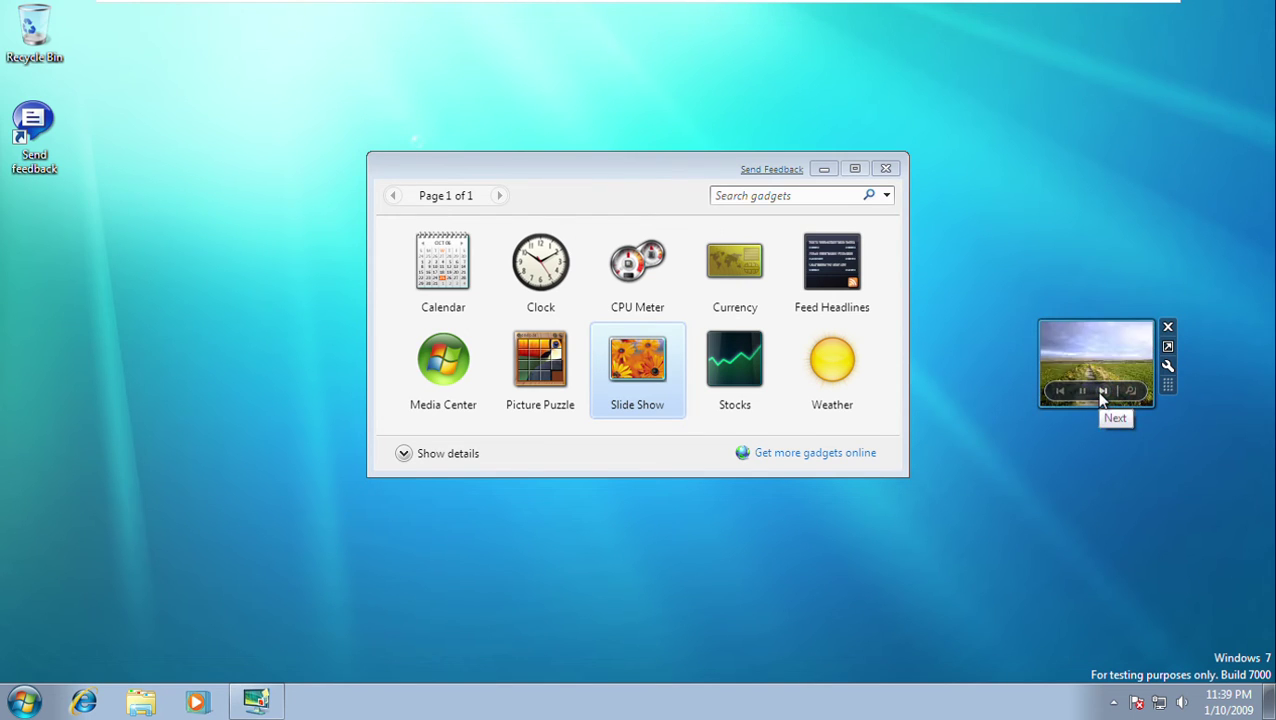
{"action": "left_click", "coordinate": [1100, 395]}
{"action": "left_click", "coordinate": [1100, 395]}
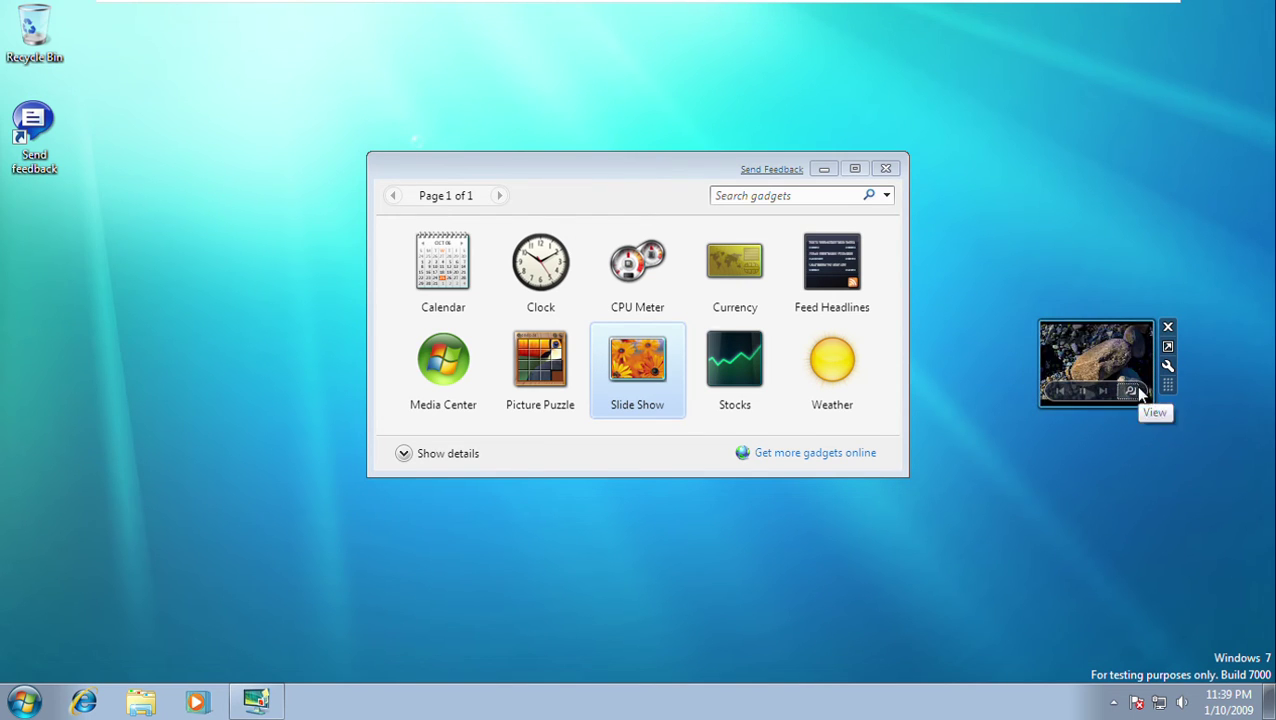
View the slide show's rocks photo in Windows Photo Viewer, and close the viewer.
{"action": "left_click", "coordinate": [1132, 391]}
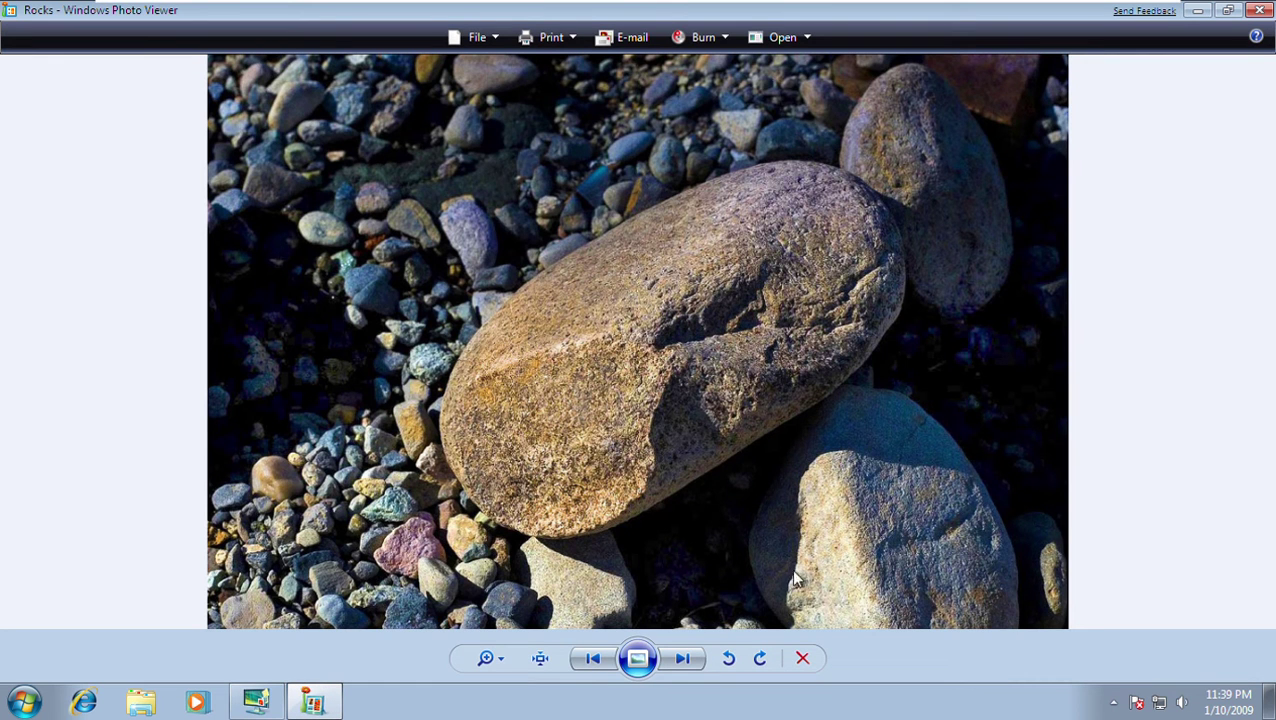
{"action": "left_click", "coordinate": [698, 655]}
{"action": "key", "text": "alt+F4"}
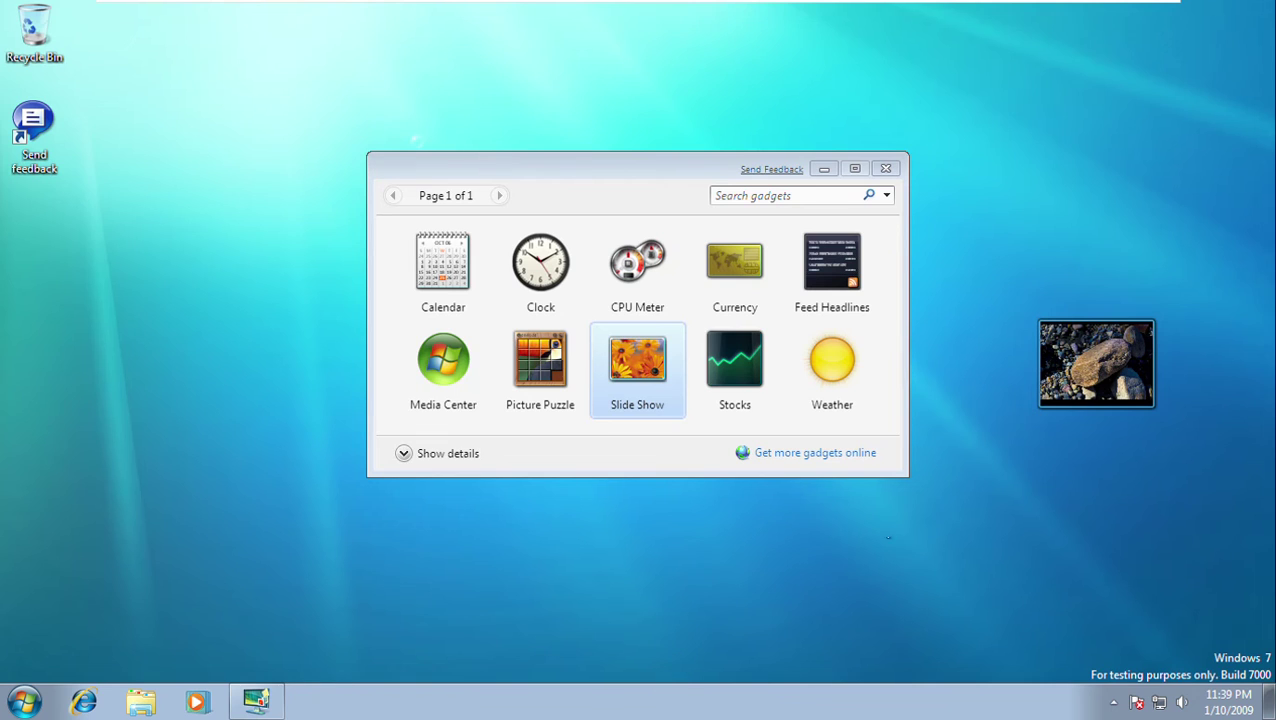
Check the Slide Show gadget's options for picture duration, transition and folder without changing them.
{"action": "mouse_move", "coordinate": [1108, 395]}
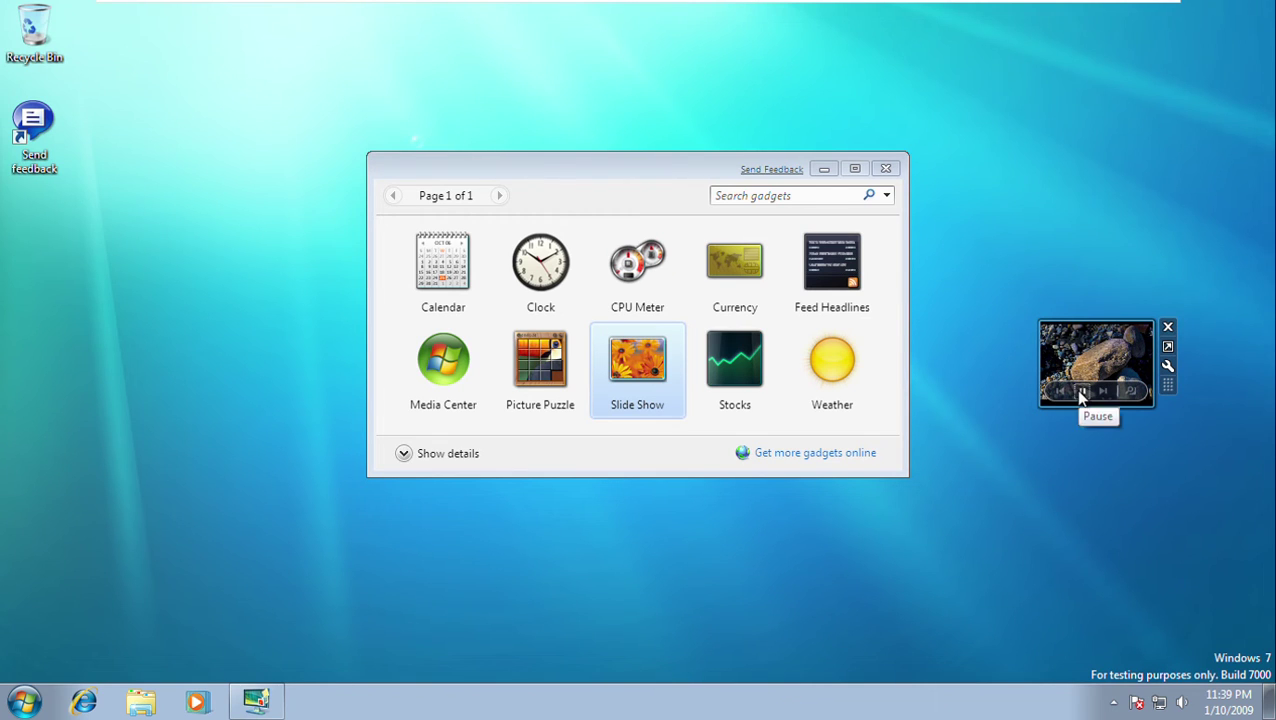
{"action": "left_click", "coordinate": [1165, 370]}
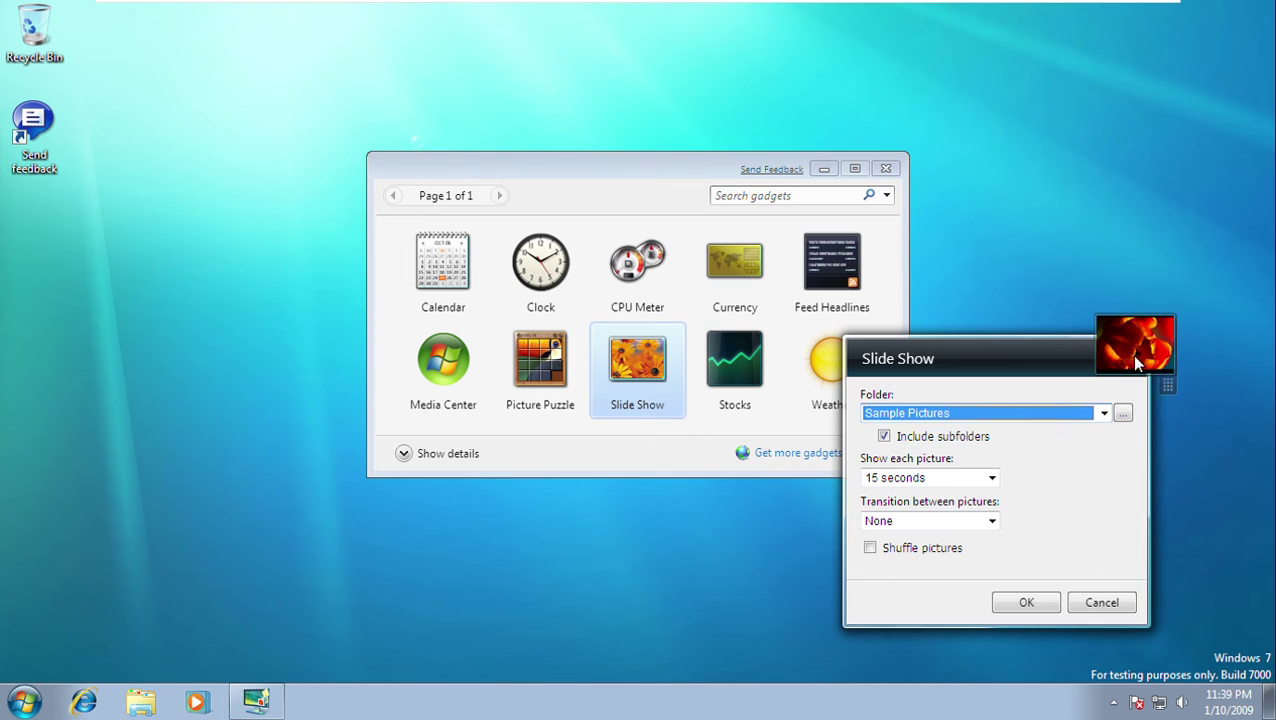
{"action": "left_click", "coordinate": [992, 480]}
{"action": "left_click", "coordinate": [1060, 510]}
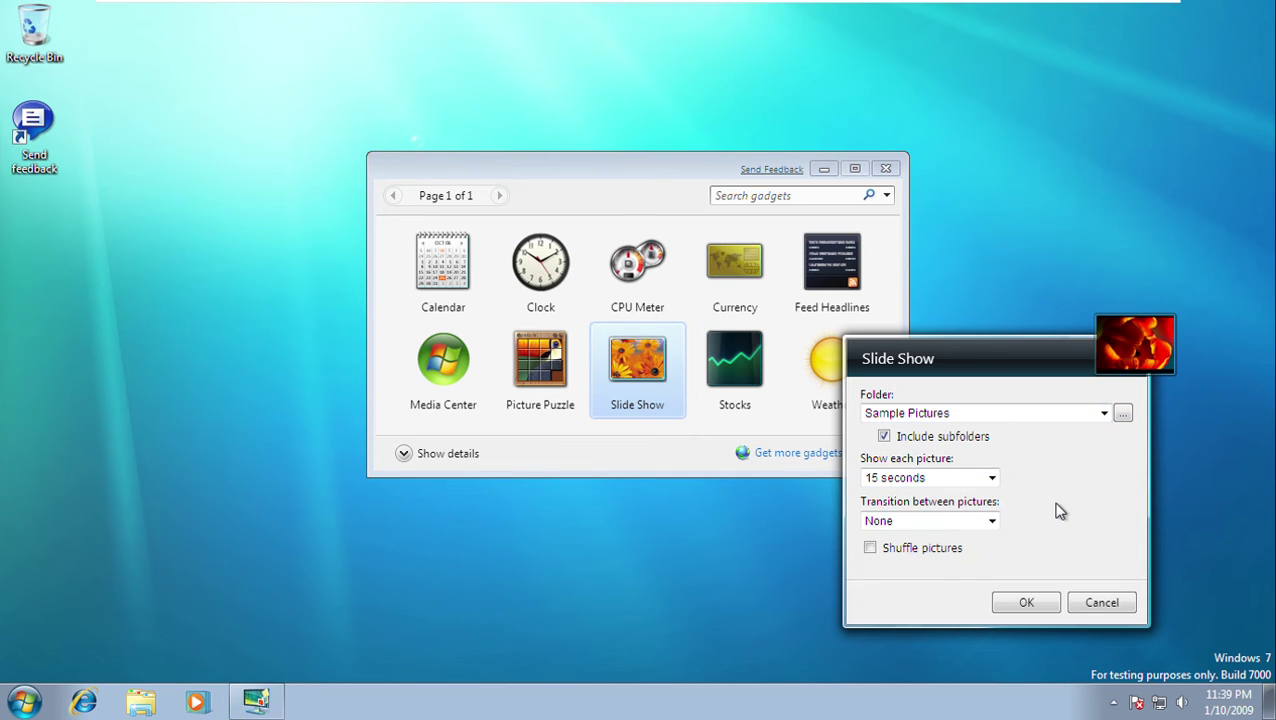
{"action": "left_click", "coordinate": [990, 521]}
{"action": "left_click", "coordinate": [1050, 540]}
{"action": "left_click", "coordinate": [1040, 413]}
{"action": "left_click", "coordinate": [1090, 540]}
{"action": "left_click", "coordinate": [1097, 605]}
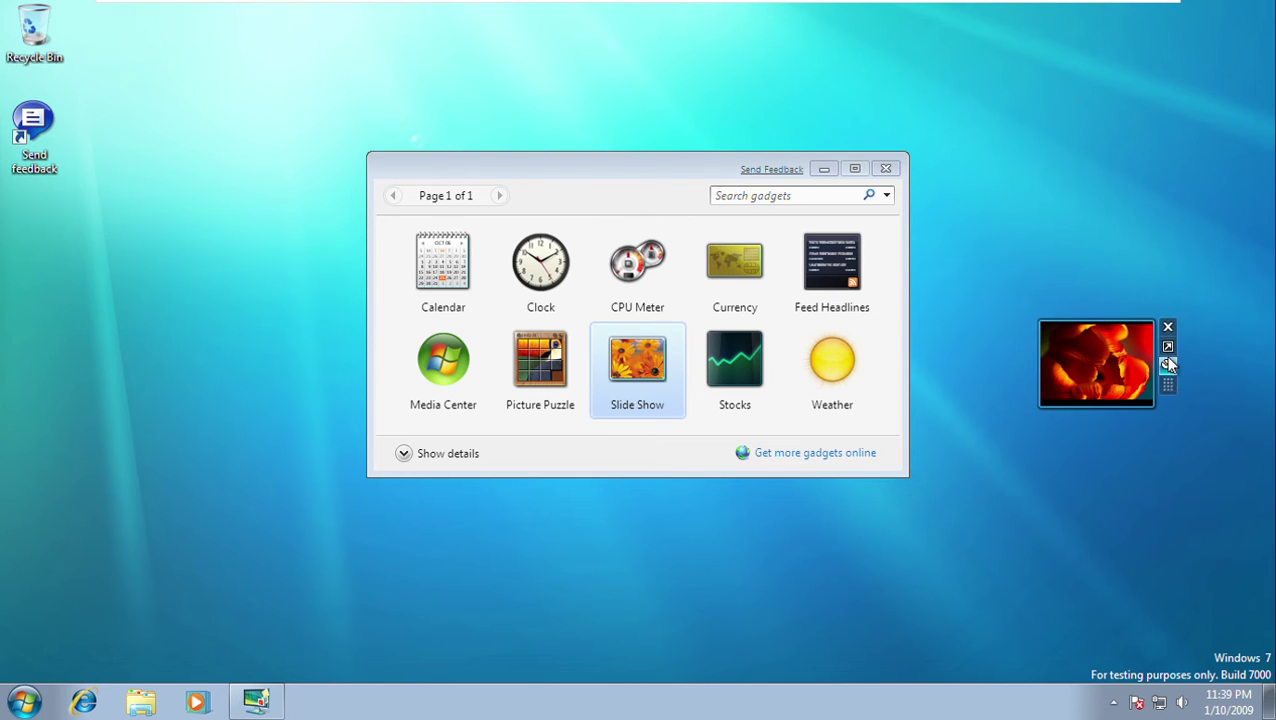
Enlarge the Slide Show gadget, skip forward two pictures, and remove the gadget from the desktop.
{"action": "left_click", "coordinate": [1167, 350]}
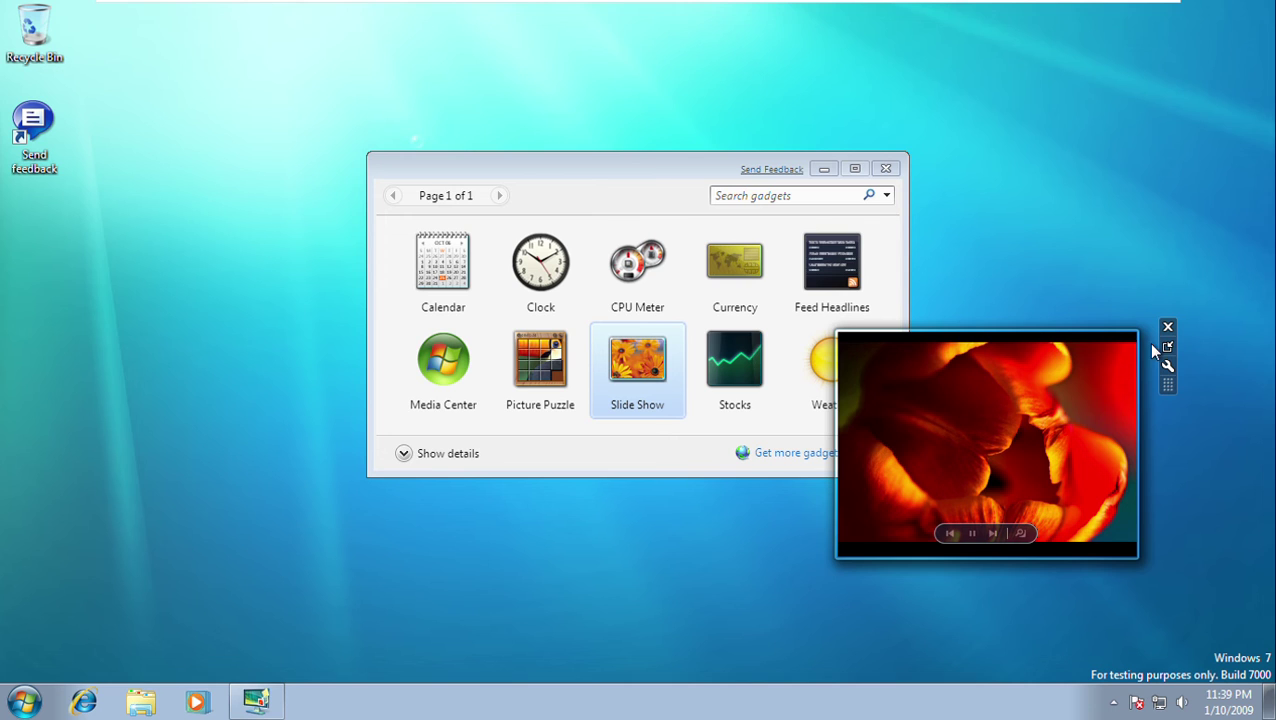
{"action": "left_click", "coordinate": [992, 533]}
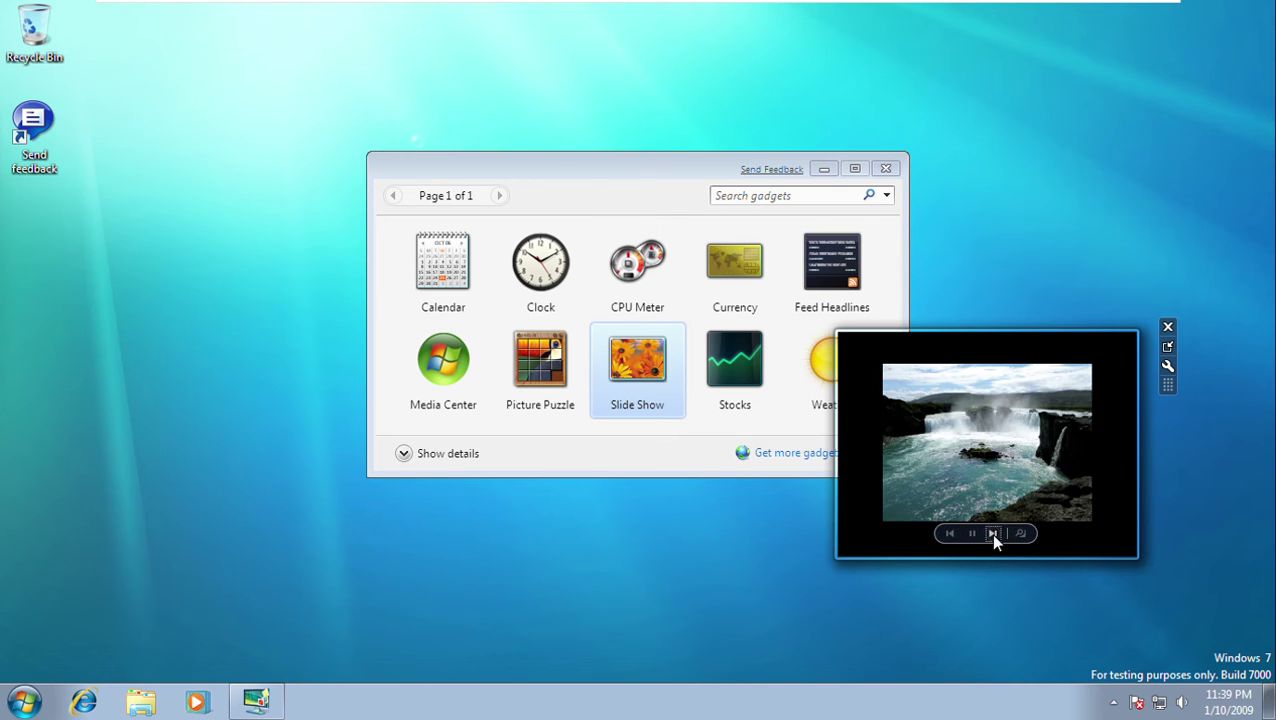
{"action": "left_click", "coordinate": [992, 533]}
{"action": "left_click", "coordinate": [1167, 327]}
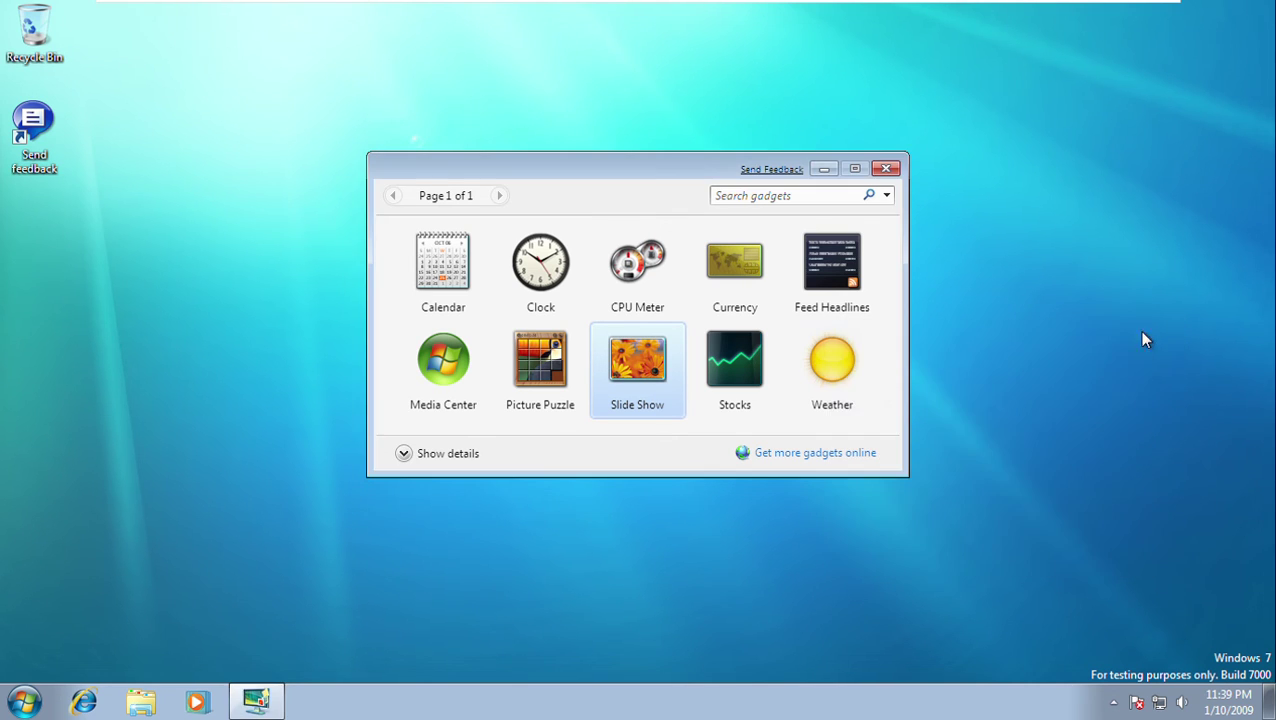
Add the Stocks gadget to the desktop and switch it to its larger size.
{"action": "left_click_drag", "start_coordinate": [755, 356], "coordinate": [1105, 373]}
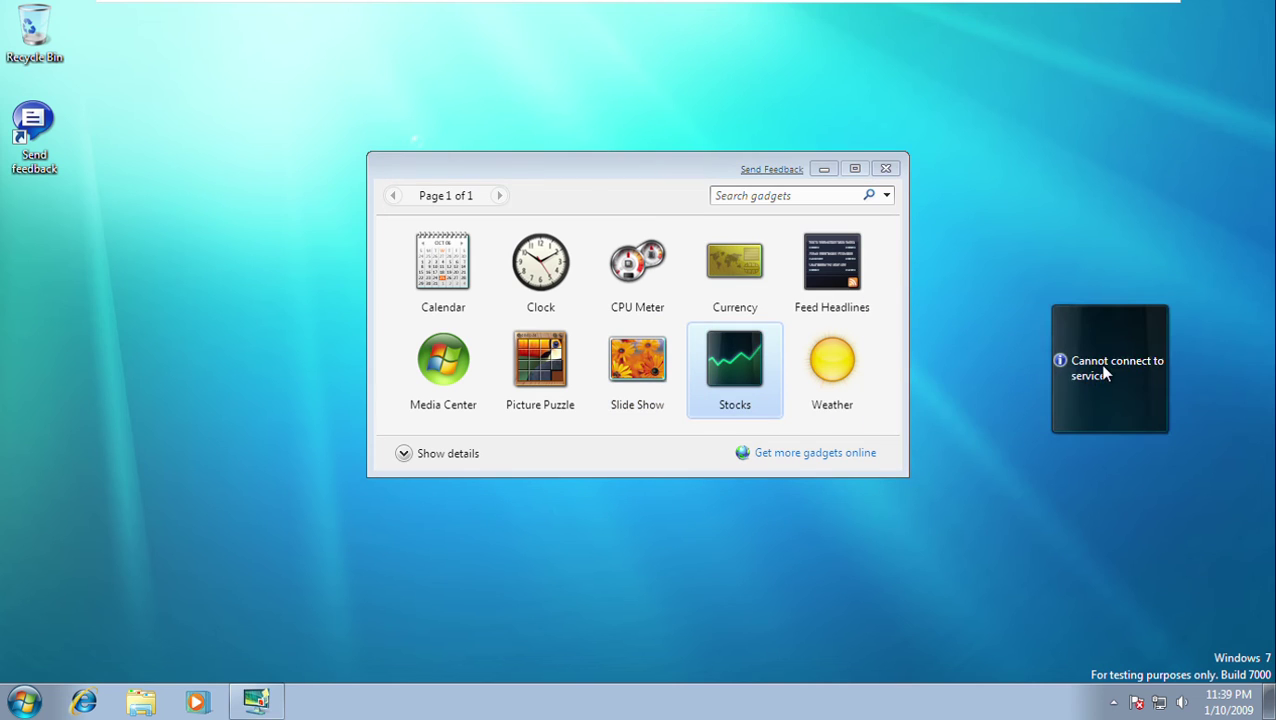
{"action": "mouse_move", "coordinate": [1178, 332]}
{"action": "left_click", "coordinate": [1180, 340]}
Set the Stocks gadget to show change as a percentage and company names in place of symbols, and remove the gadget.
{"action": "left_click", "coordinate": [1179, 350]}
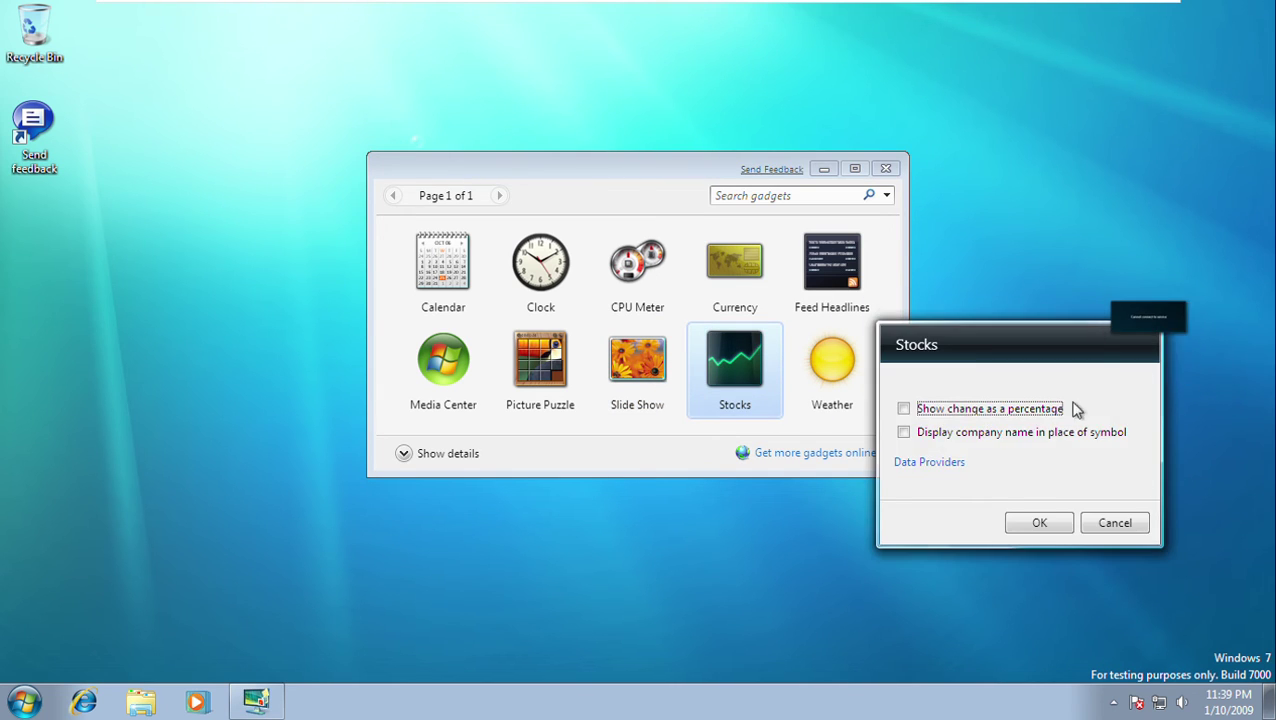
{"action": "left_click", "coordinate": [1025, 432]}
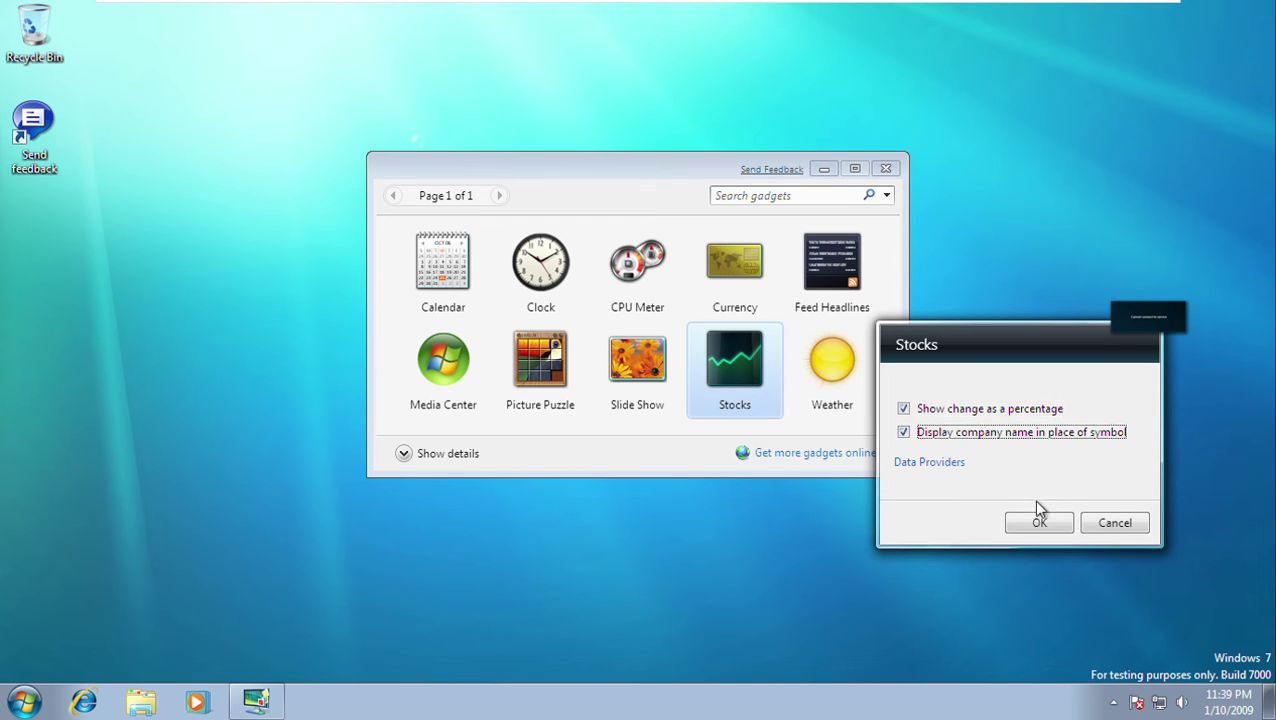
{"action": "left_click", "coordinate": [1039, 522]}
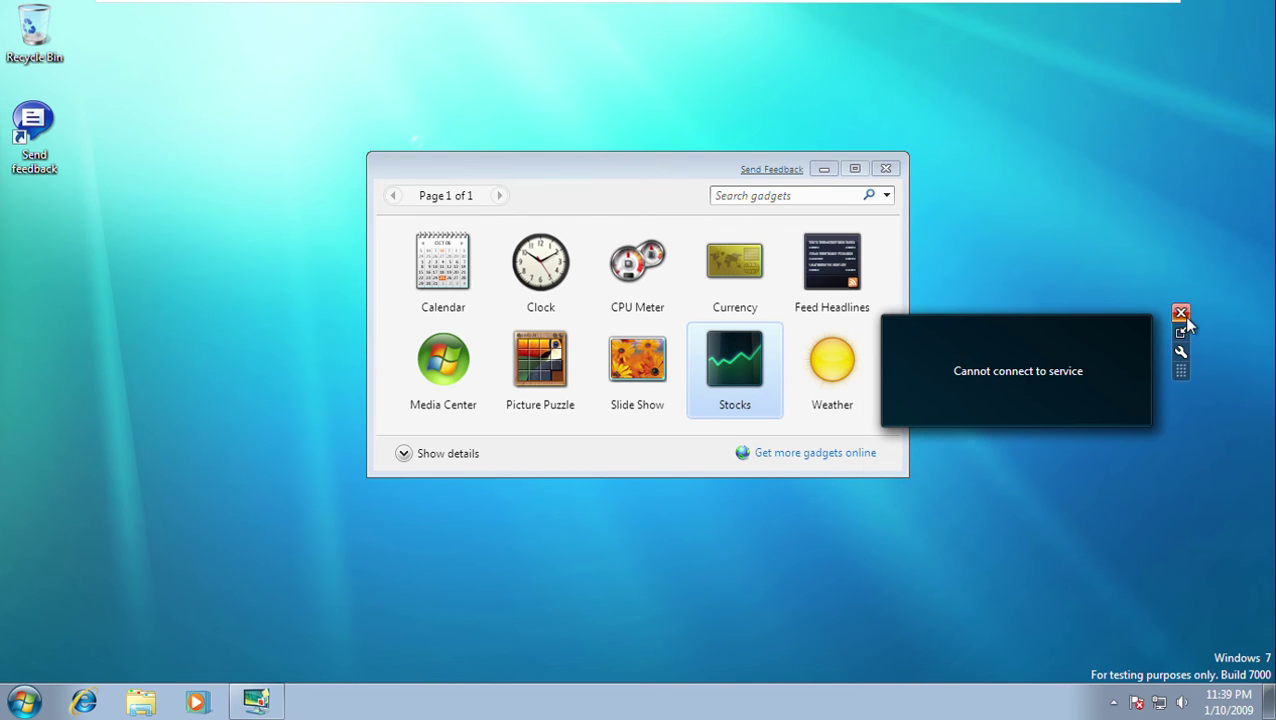
{"action": "left_click", "coordinate": [1181, 314]}
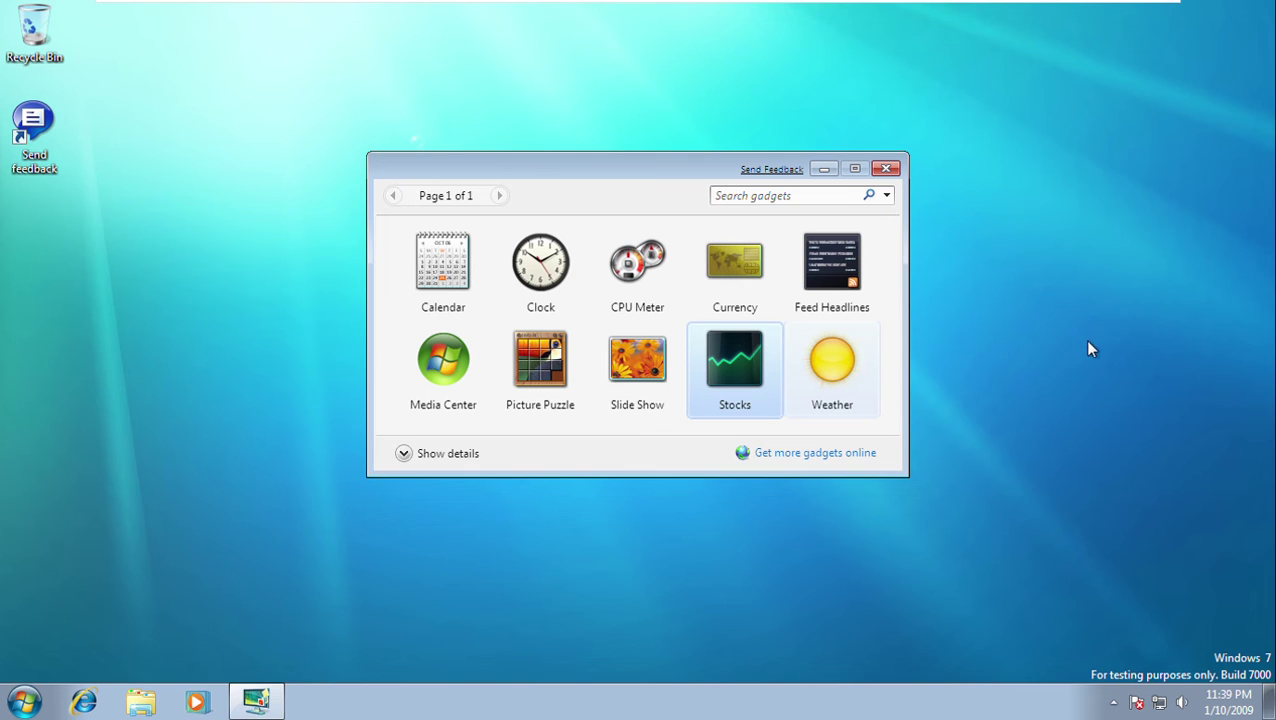
Add the Weather gadget to the desktop and switch it to its larger size.
{"action": "key", "text": "Right"}
{"action": "left_click_drag", "start_coordinate": [869, 347], "coordinate": [1094, 347]}
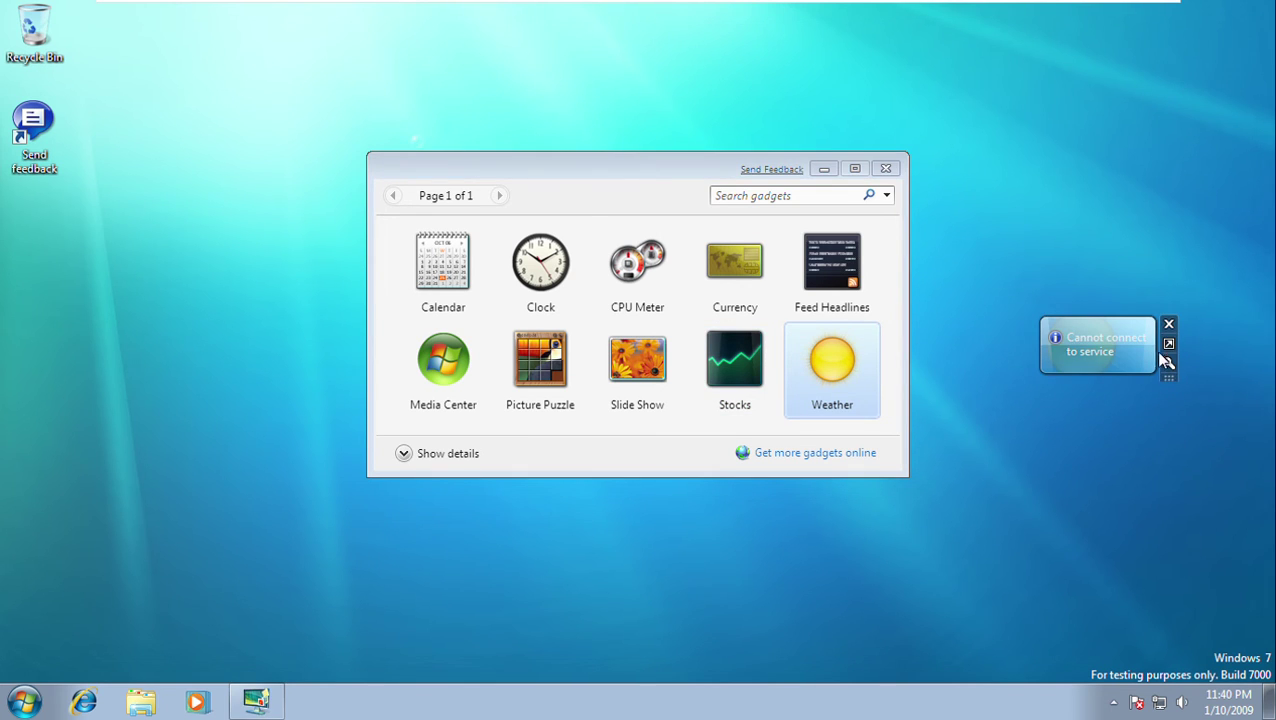
{"action": "left_click", "coordinate": [1169, 345]}
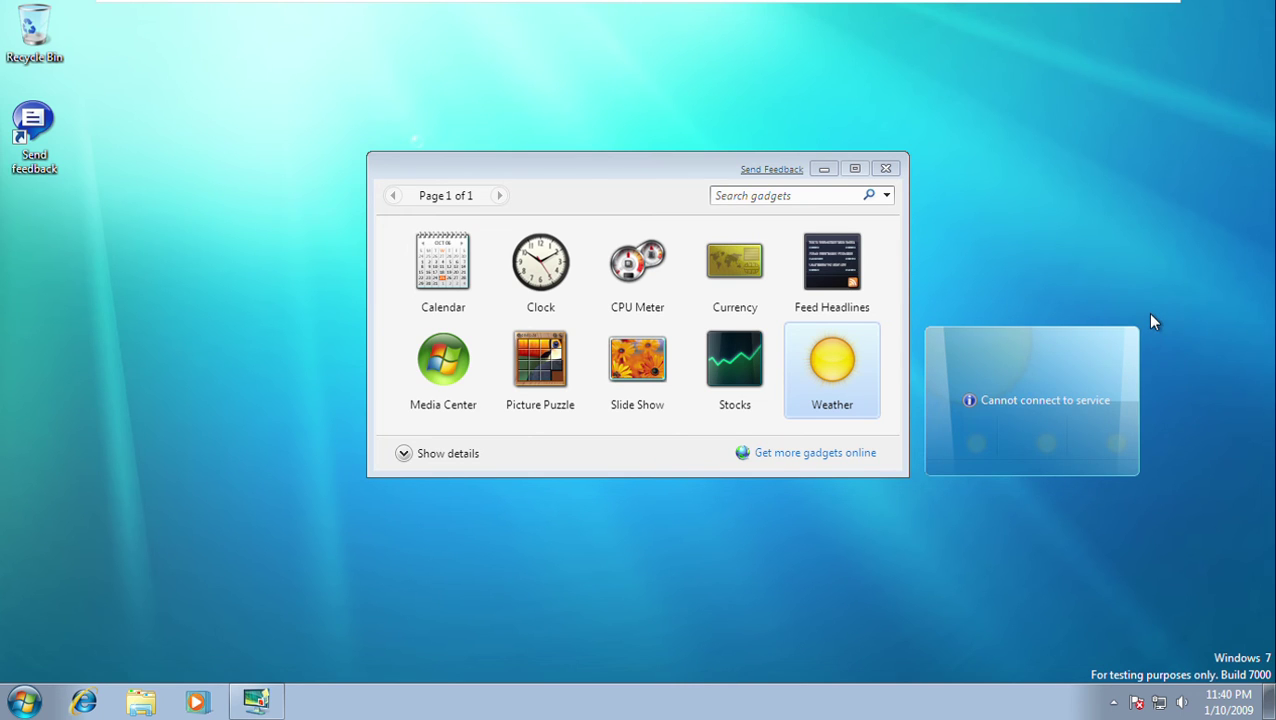
Remove the Weather gadget from the desktop and close the gadget gallery.
{"action": "mouse_move", "coordinate": [1127, 339]}
{"action": "left_click", "coordinate": [1167, 327]}
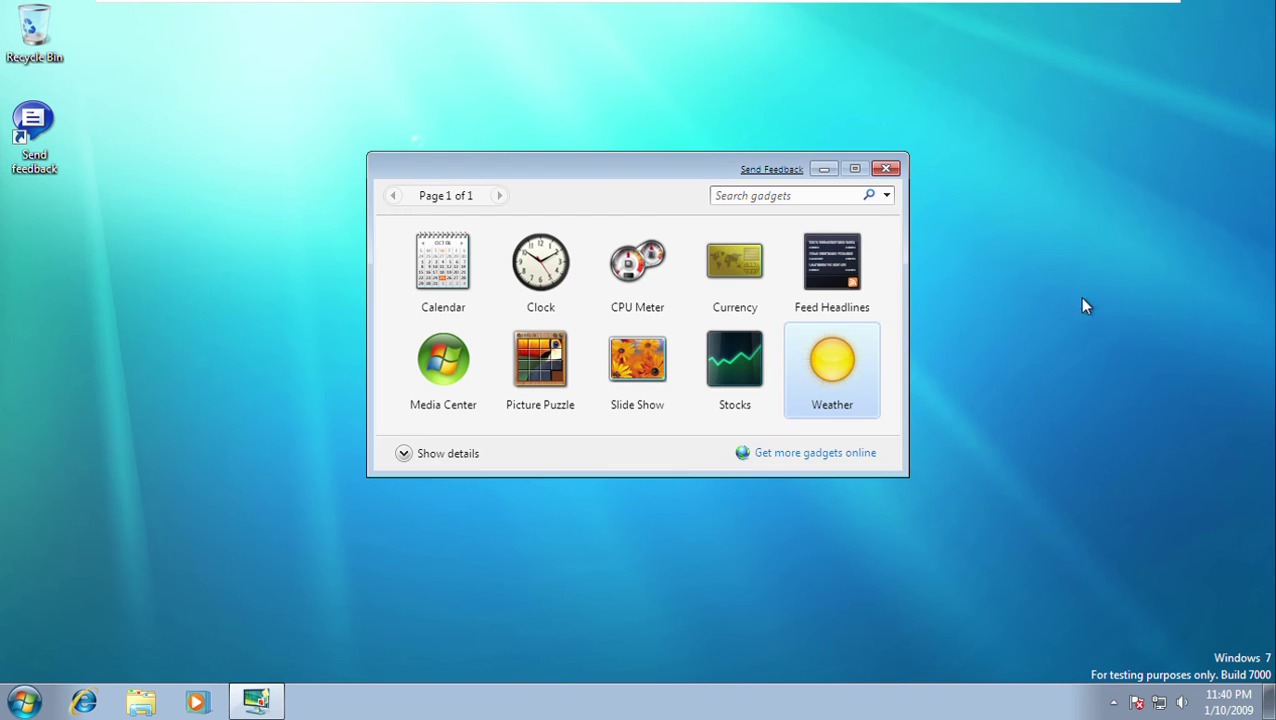
{"action": "left_click", "coordinate": [888, 170]}
Try to start Windows DVD Maker, and dismiss its message.
{"action": "left_click", "coordinate": [24, 702]}
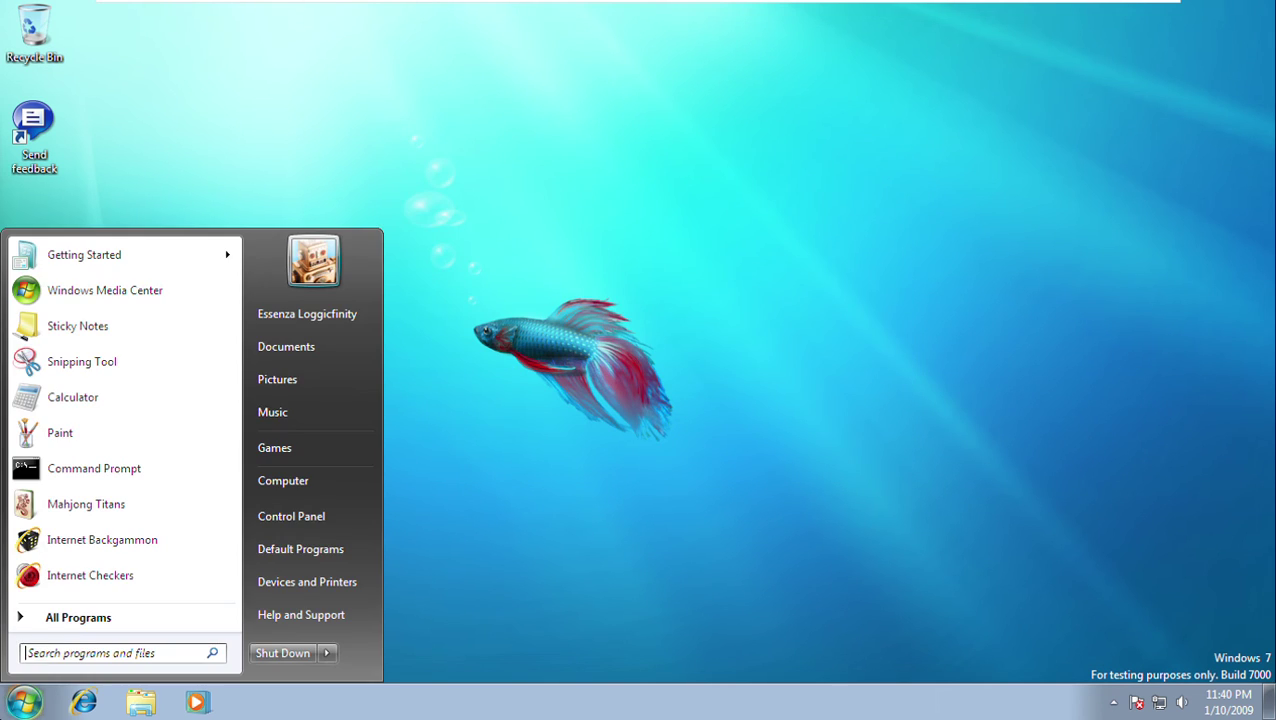
{"action": "left_click", "coordinate": [77, 620]}
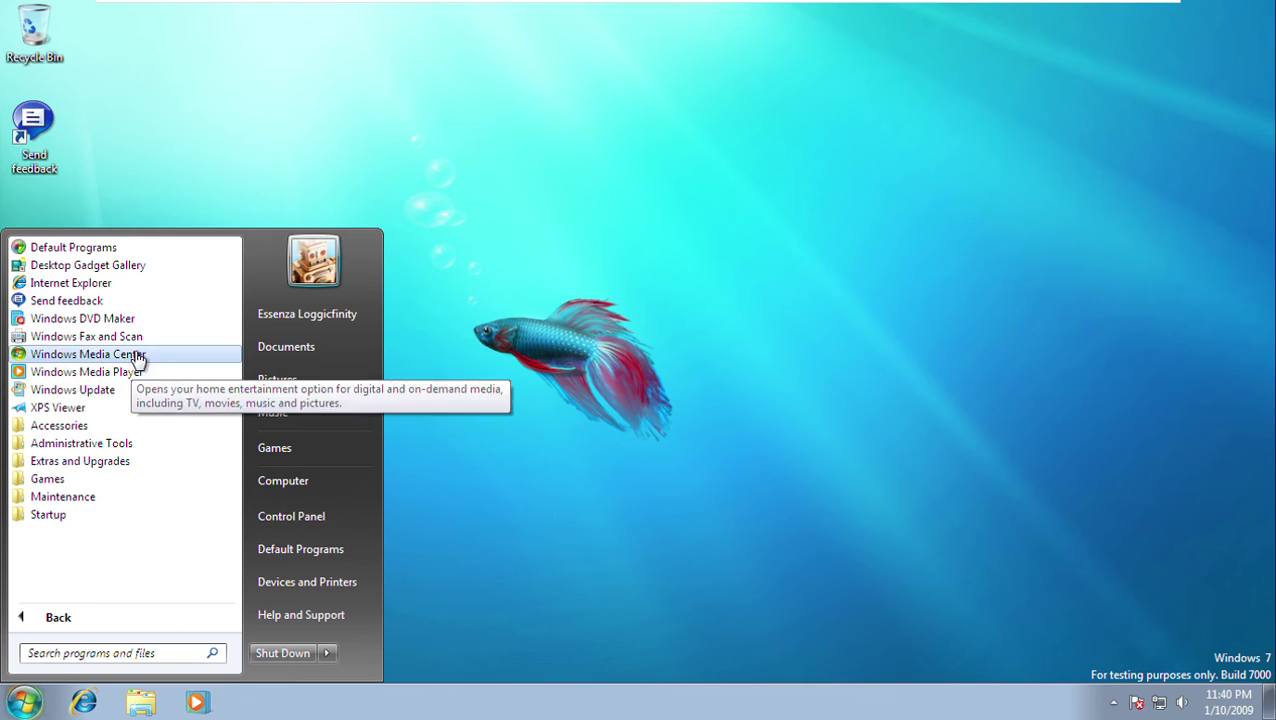
{"action": "left_click", "coordinate": [131, 320]}
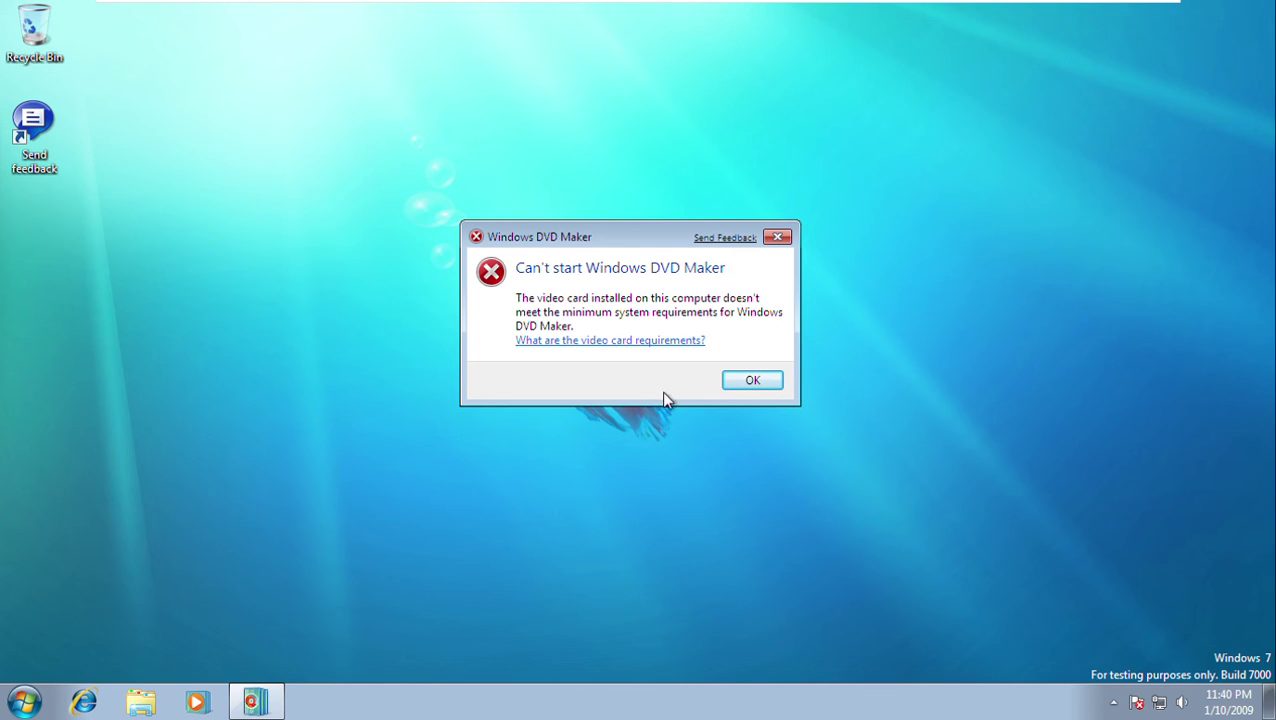
{"action": "key", "text": "Return"}
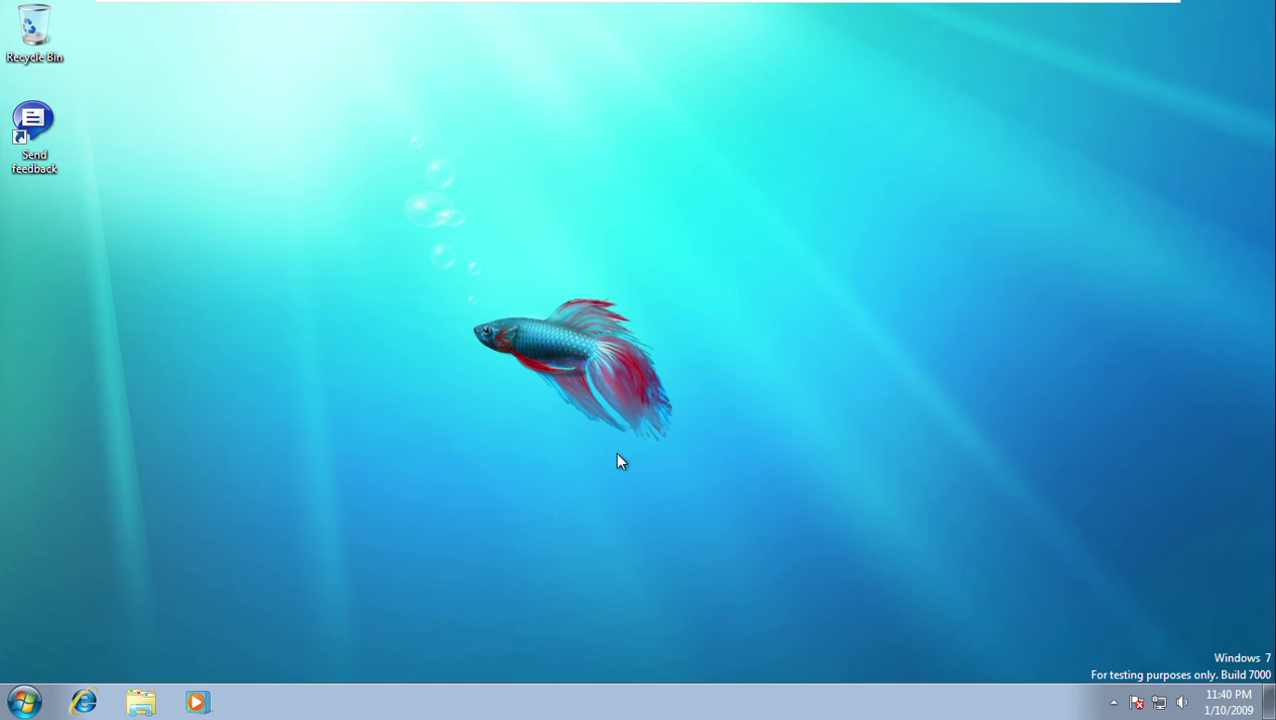
{"action": "left_click", "coordinate": [24, 701]}
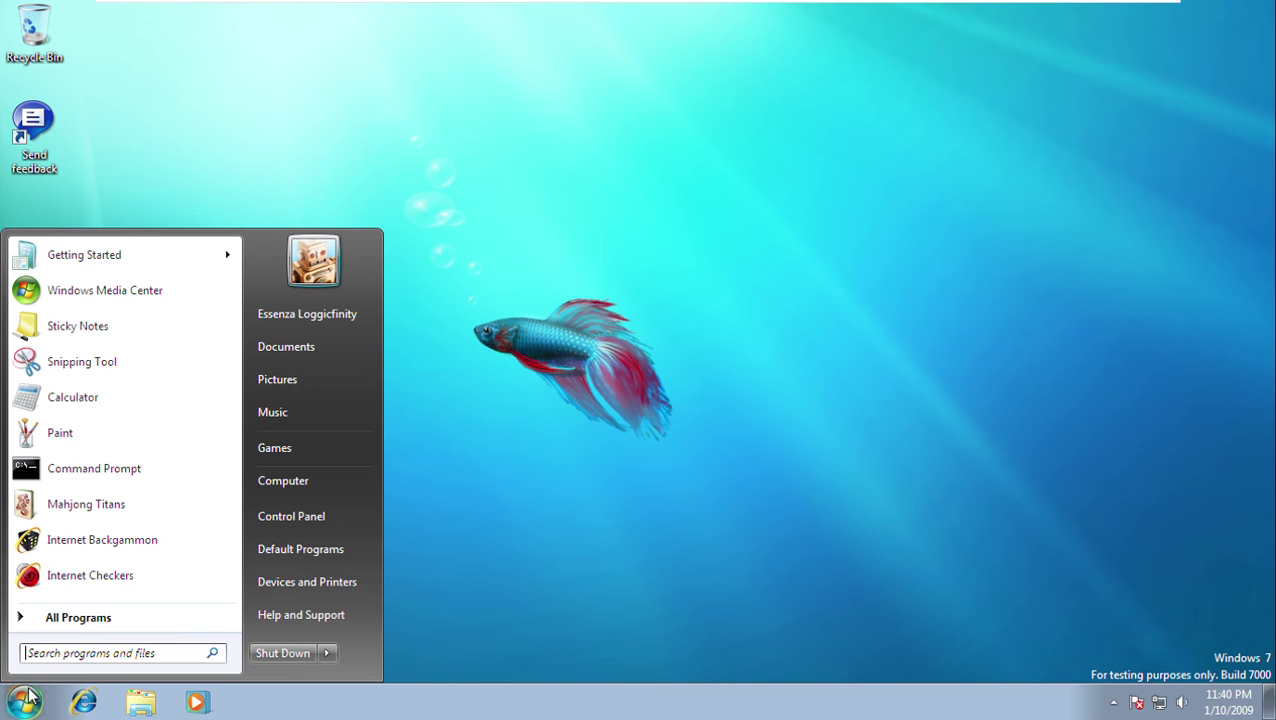
{"action": "left_click", "coordinate": [88, 619]}
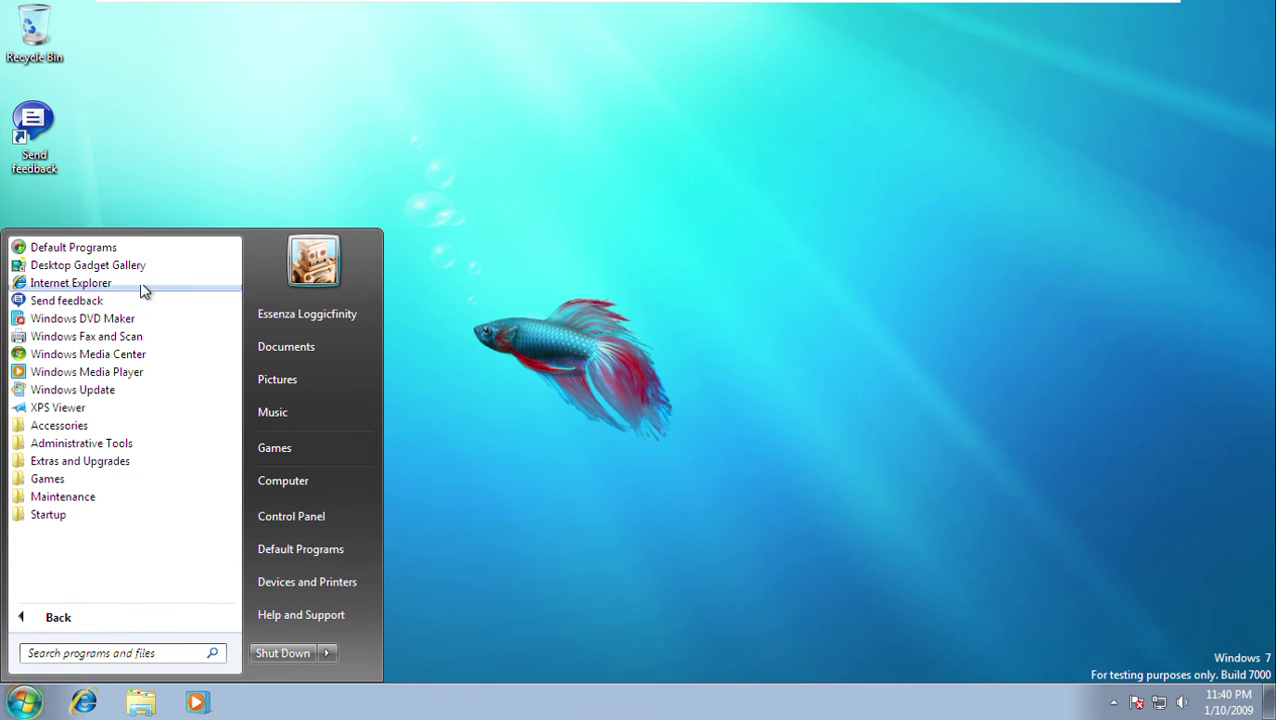
{"action": "left_click", "coordinate": [204, 147]}
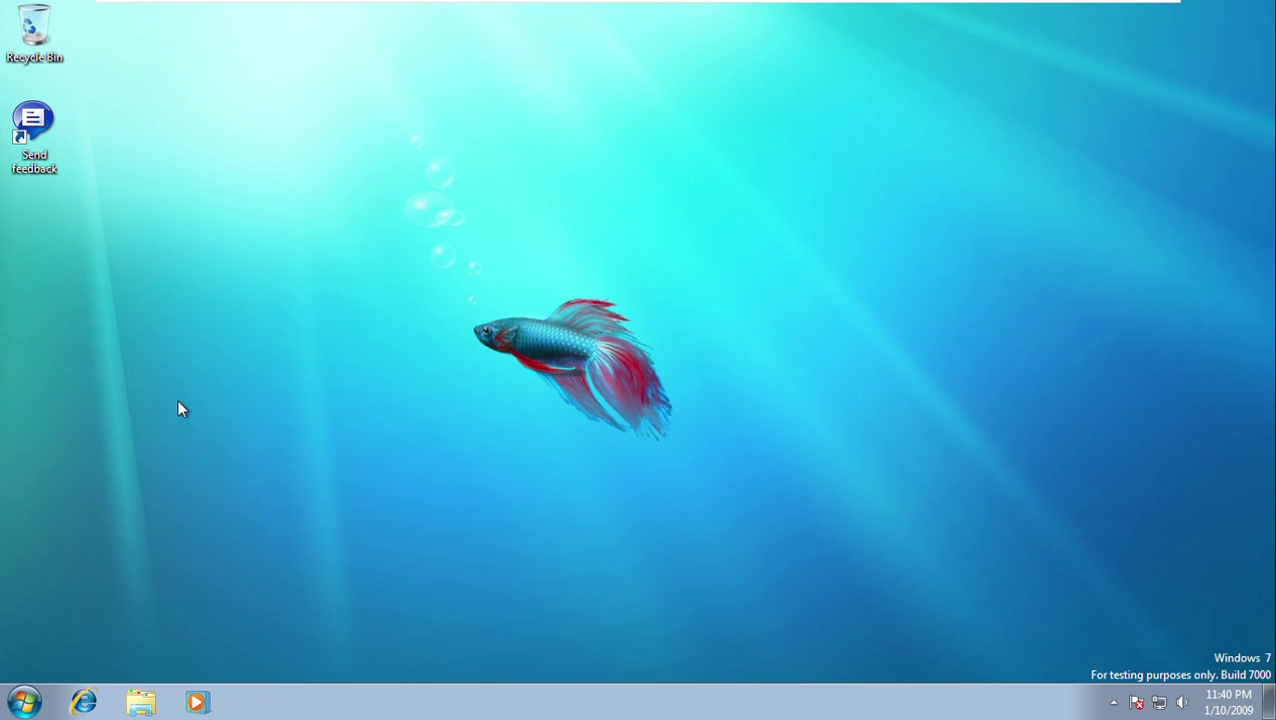
View the Pictures library in Windows Explorer, and close the window.
{"action": "left_click", "coordinate": [140, 704]}
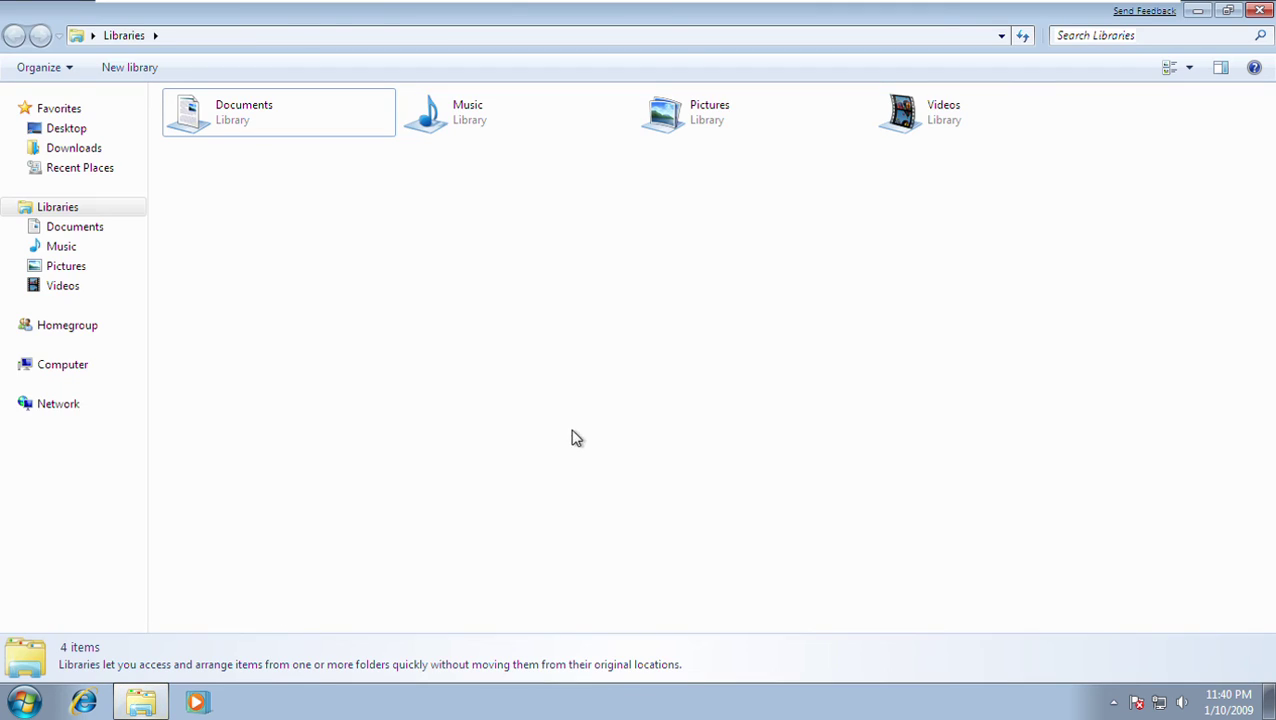
{"action": "left_click", "coordinate": [90, 265]}
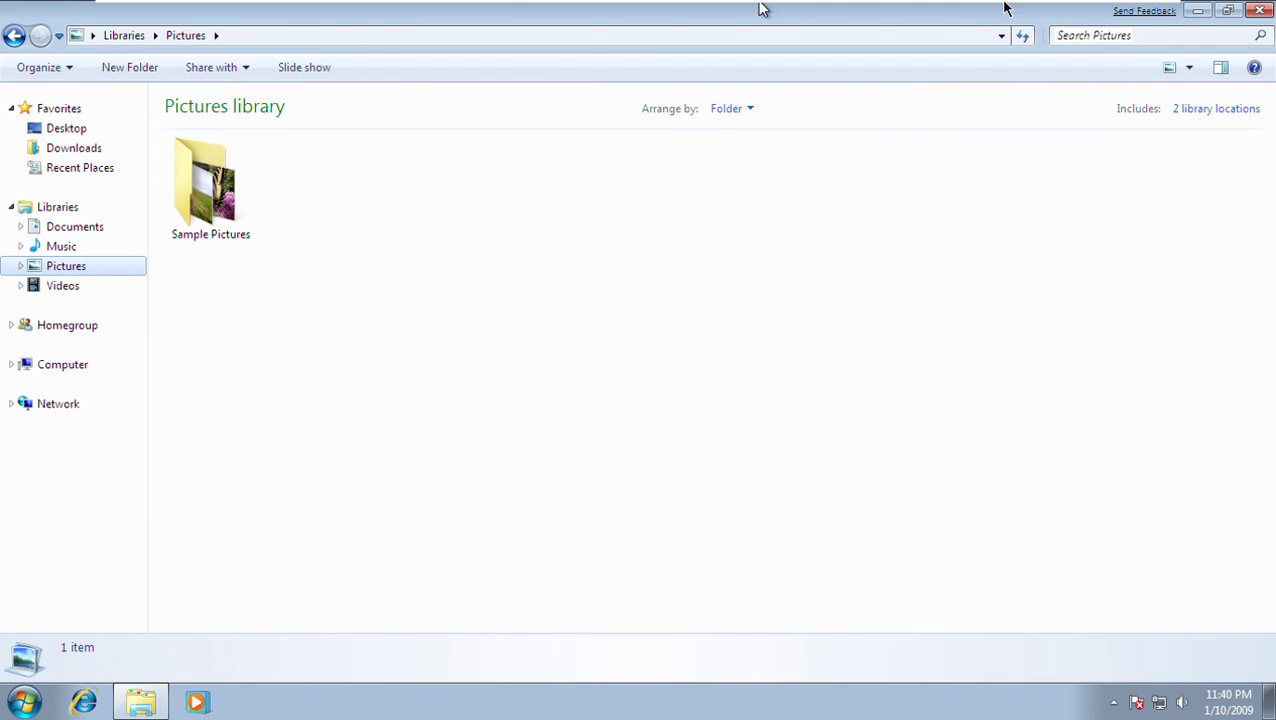
{"action": "left_click", "coordinate": [1252, 12]}
Look at the Libraries overview once more, and close it.
{"action": "left_click", "coordinate": [24, 702]}
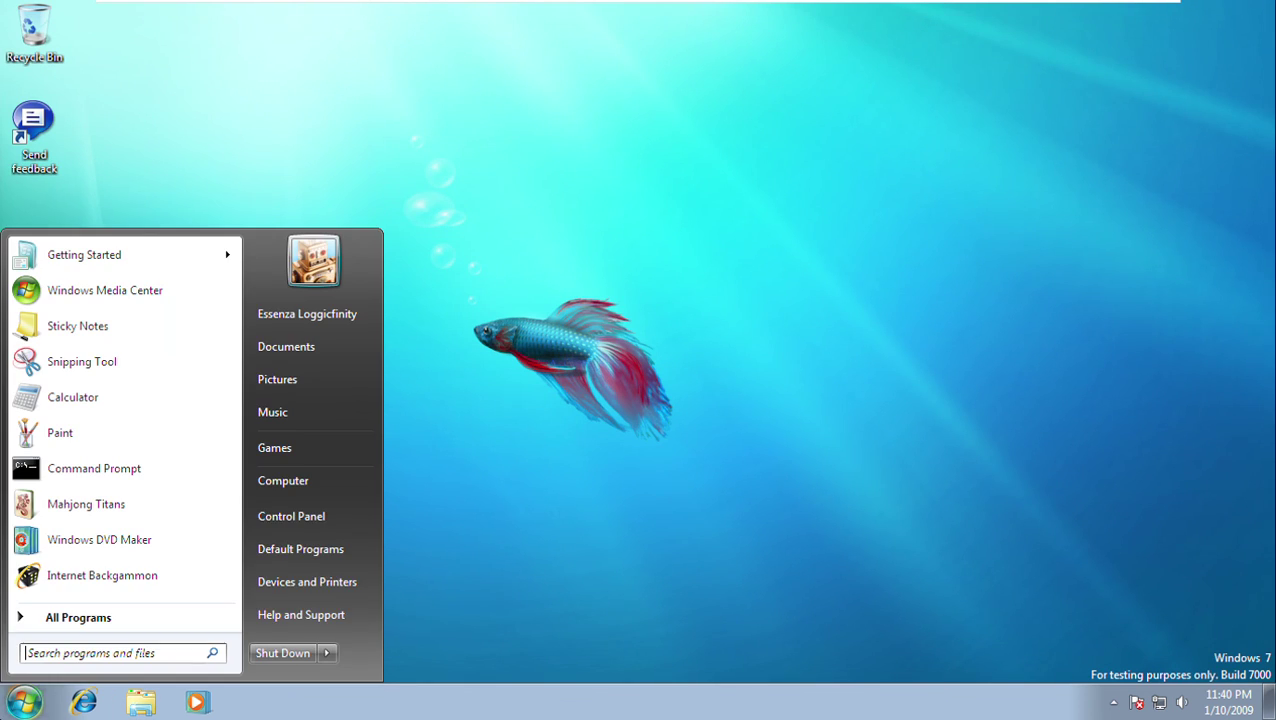
{"action": "left_click", "coordinate": [320, 325]}
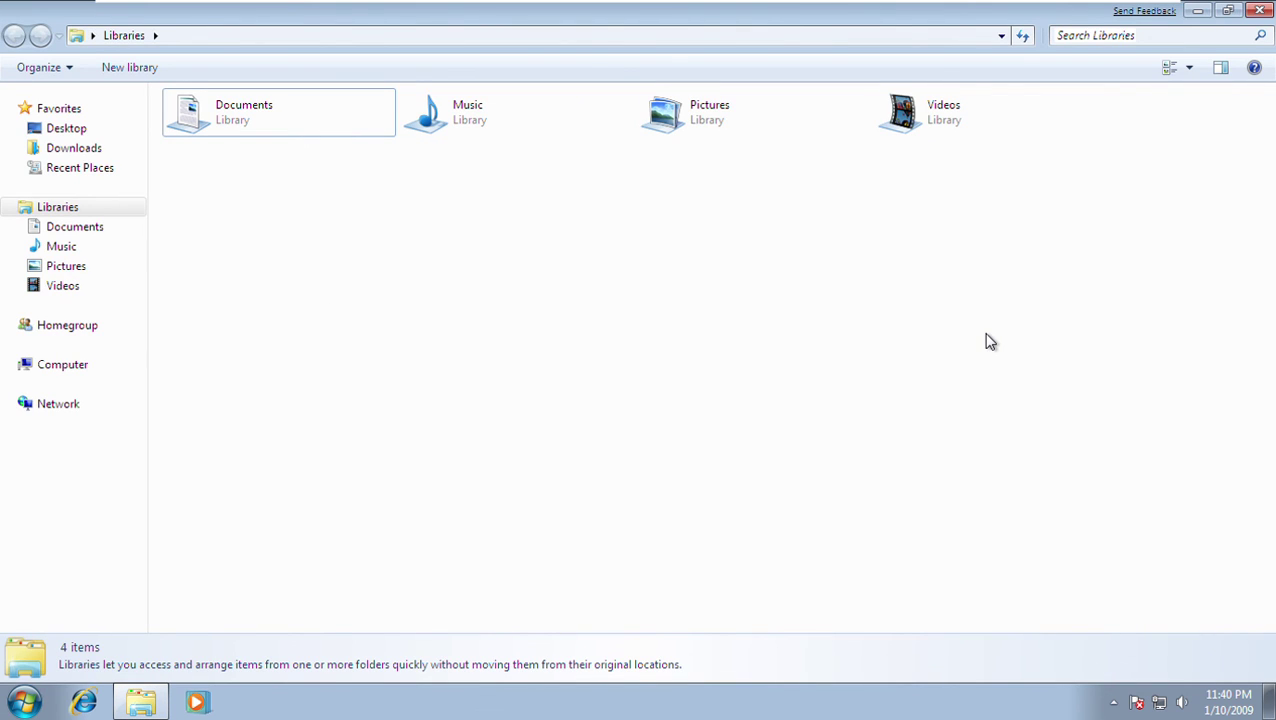
{"action": "key", "text": "alt+F4"}
View the screen resolution settings in Control Panel, cancel without changes, and close Control Panel.
{"action": "key", "text": "super"}
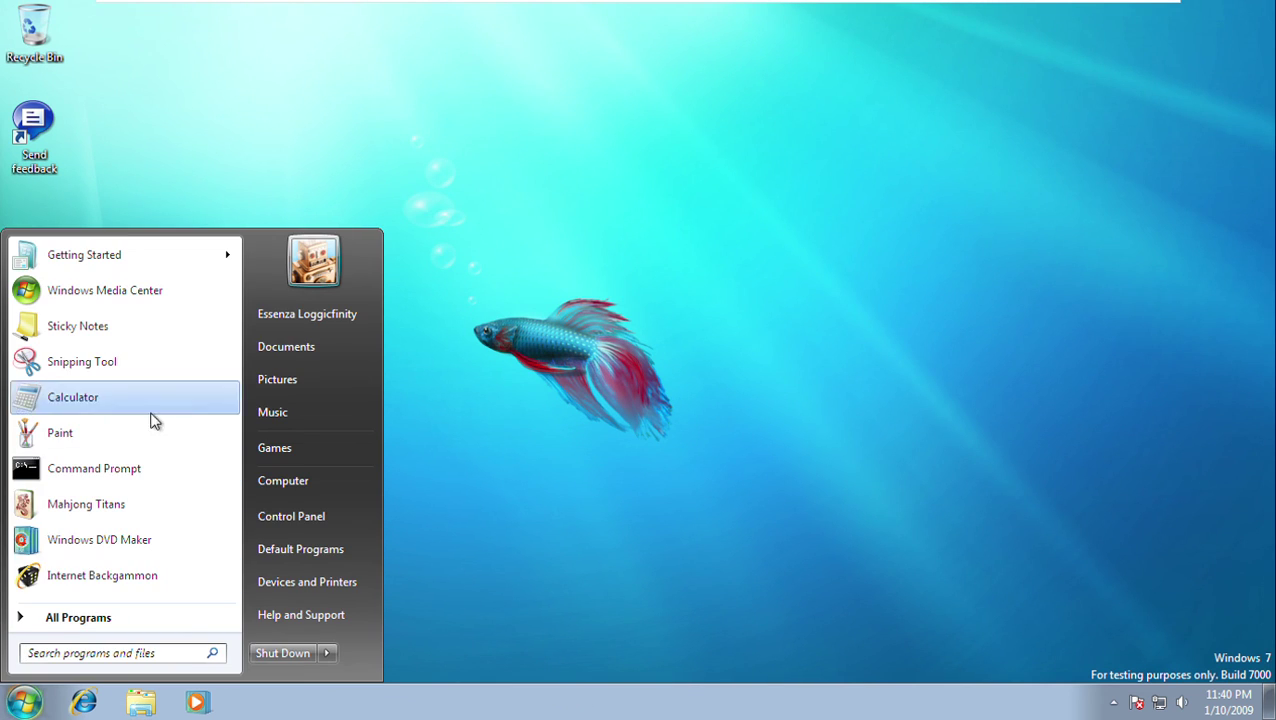
{"action": "left_click", "coordinate": [137, 619]}
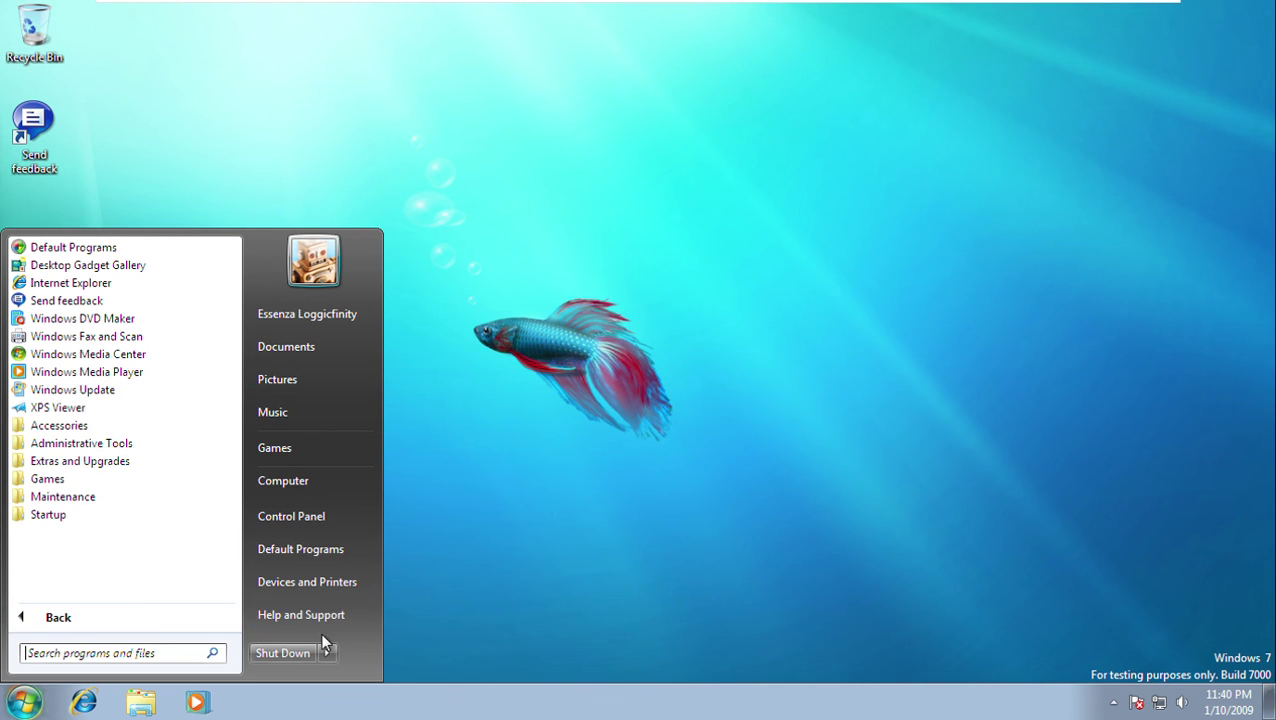
{"action": "left_click", "coordinate": [338, 514]}
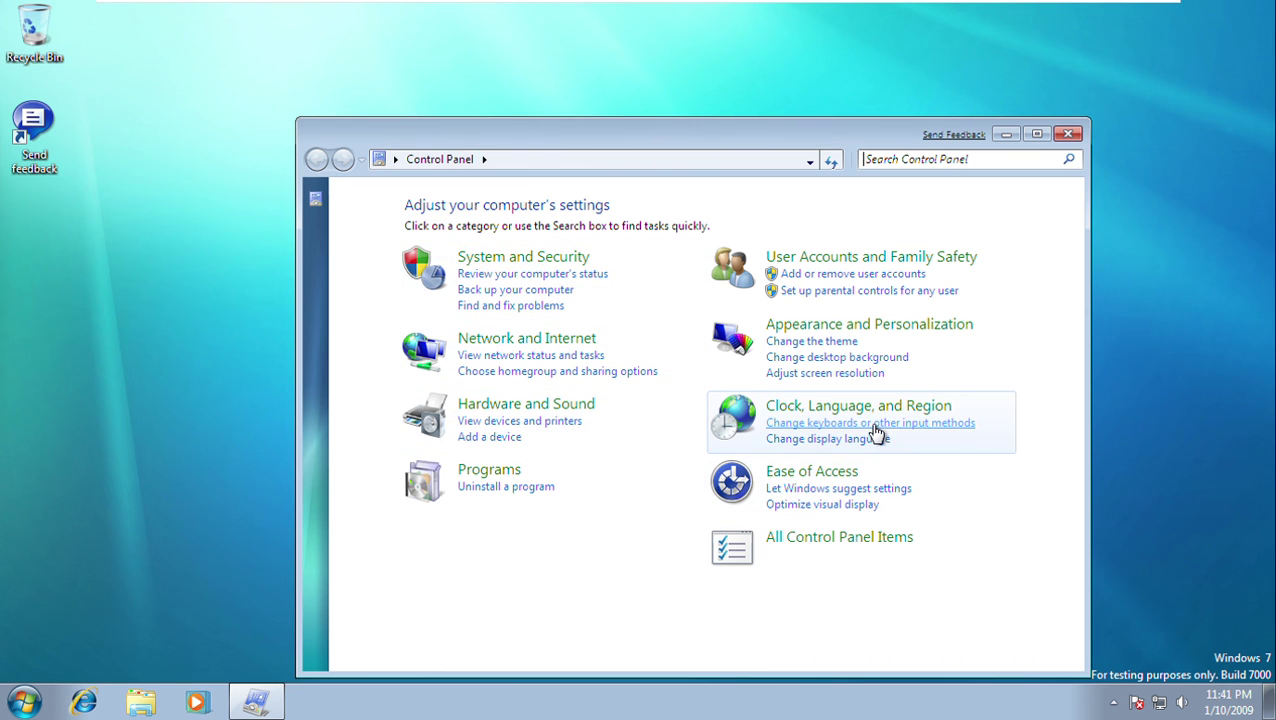
{"action": "left_click", "coordinate": [858, 376]}
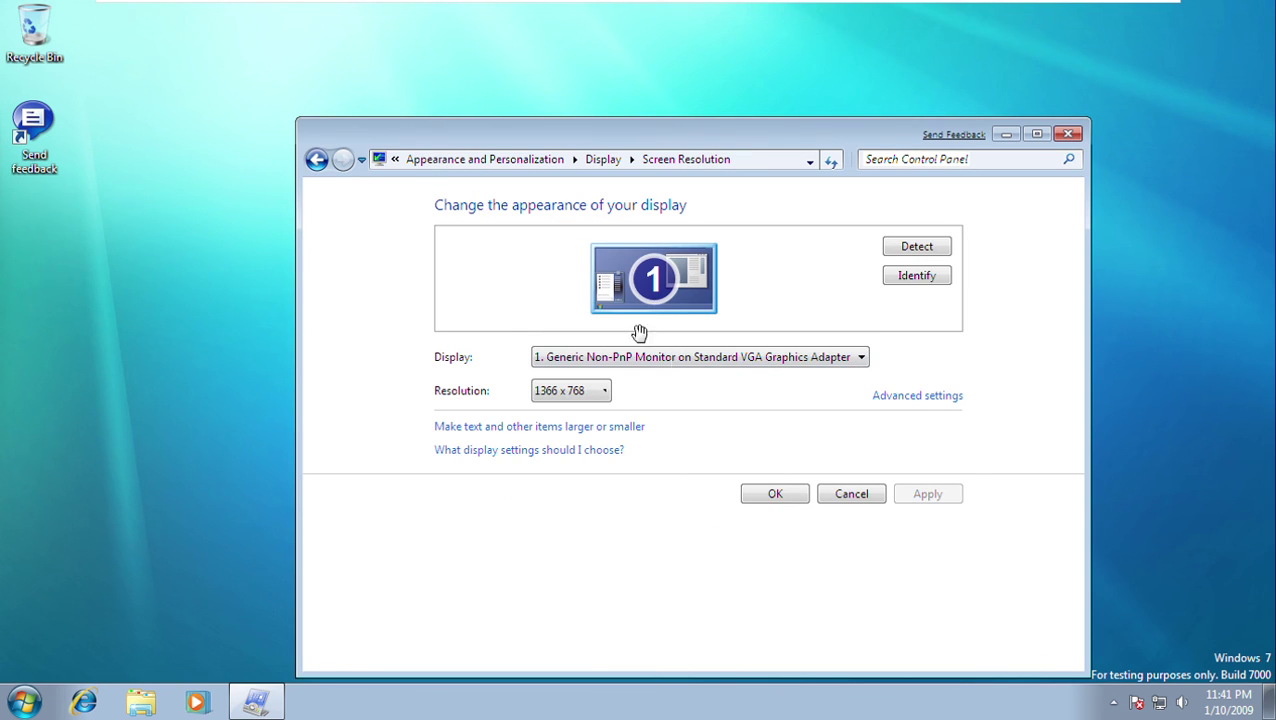
{"action": "left_click", "coordinate": [852, 497]}
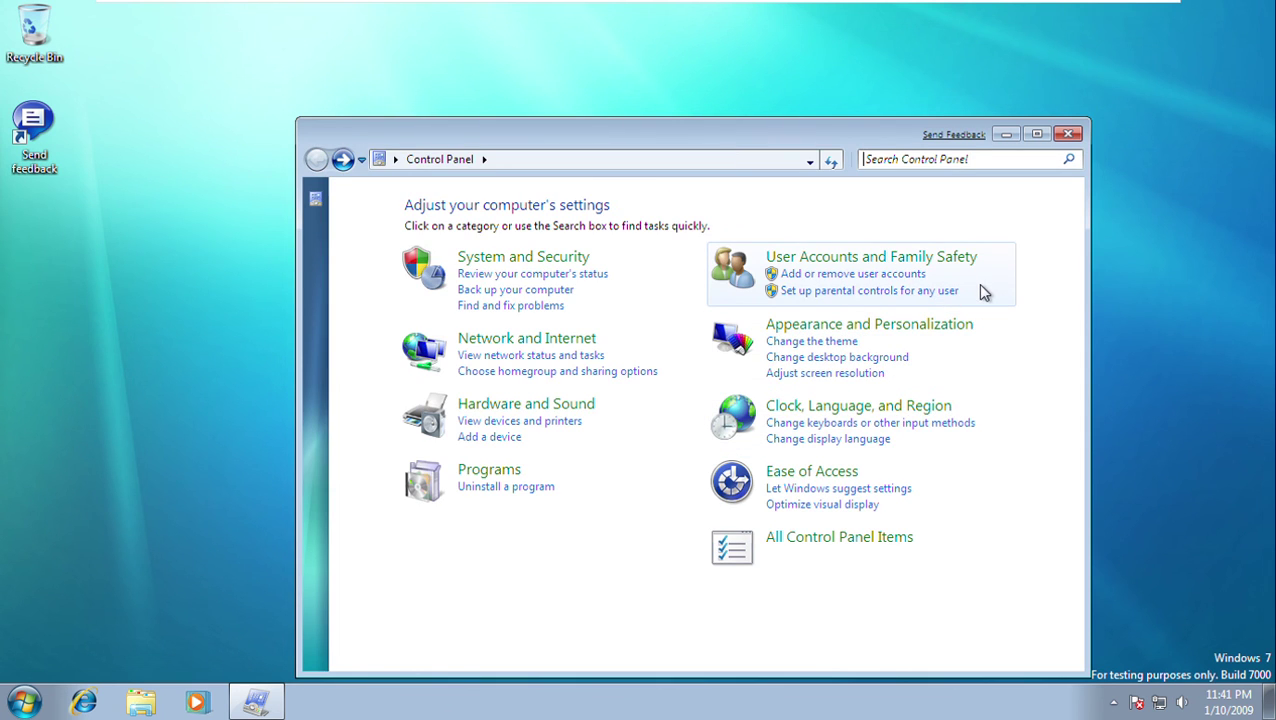
{"action": "key", "text": "alt+F4"}
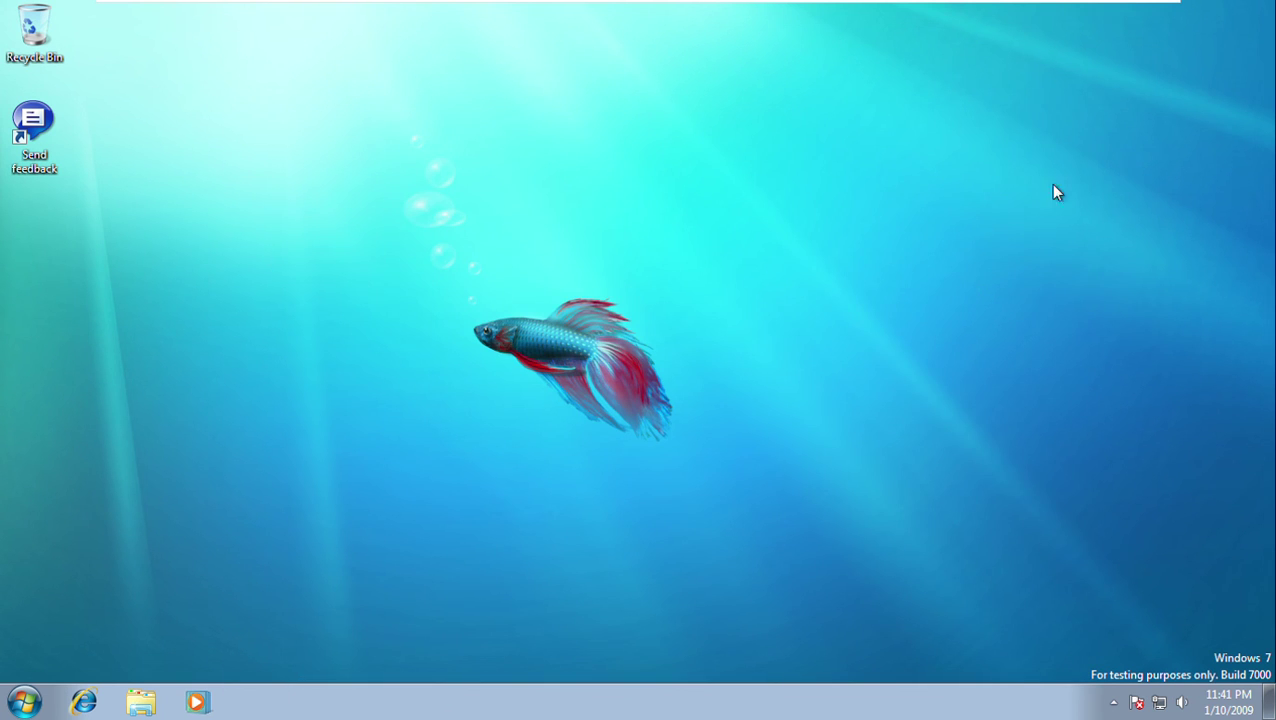